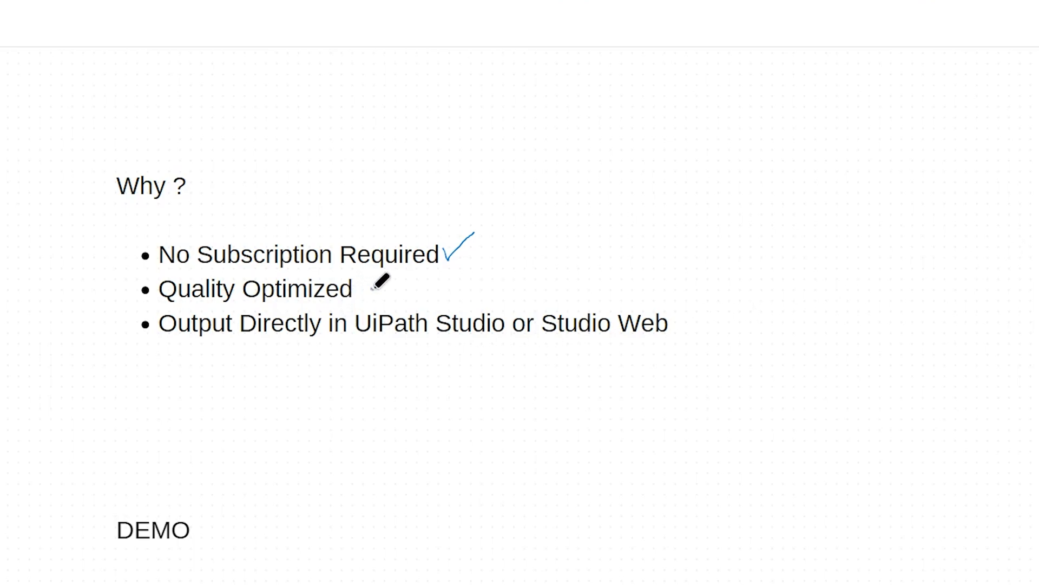
Step: Draw a checkmark beside 'Quality Optimized' on the whiteboard slide
{"action": "left_click_drag", "start_coordinate": [373, 287], "coordinate": [401, 279]}
{"action": "scroll", "coordinate": [689, 315], "scroll_direction": "down", "scroll_amount": 5}
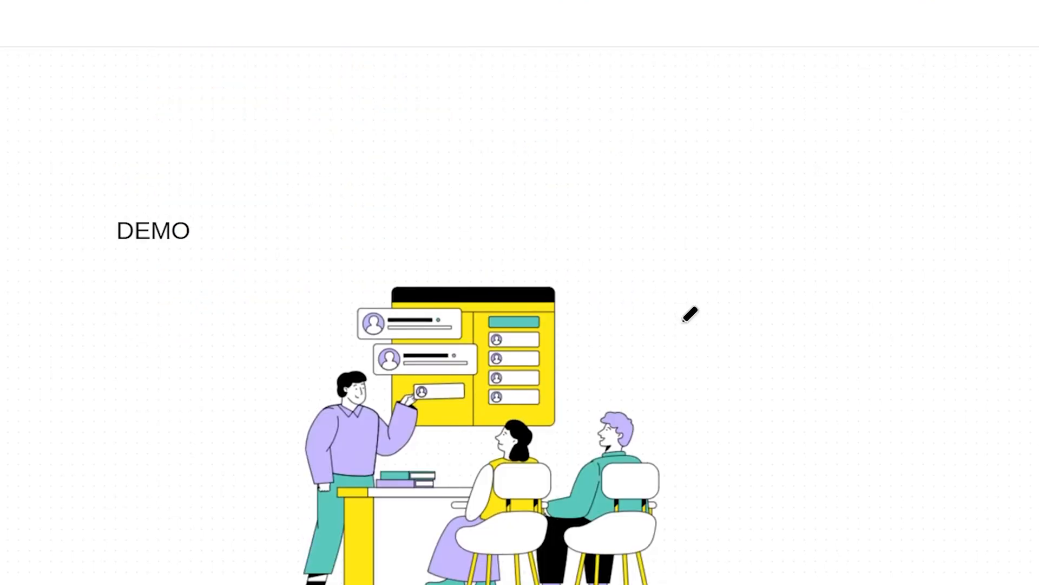
{"action": "scroll", "coordinate": [687, 316], "scroll_direction": "down", "scroll_amount": 2}
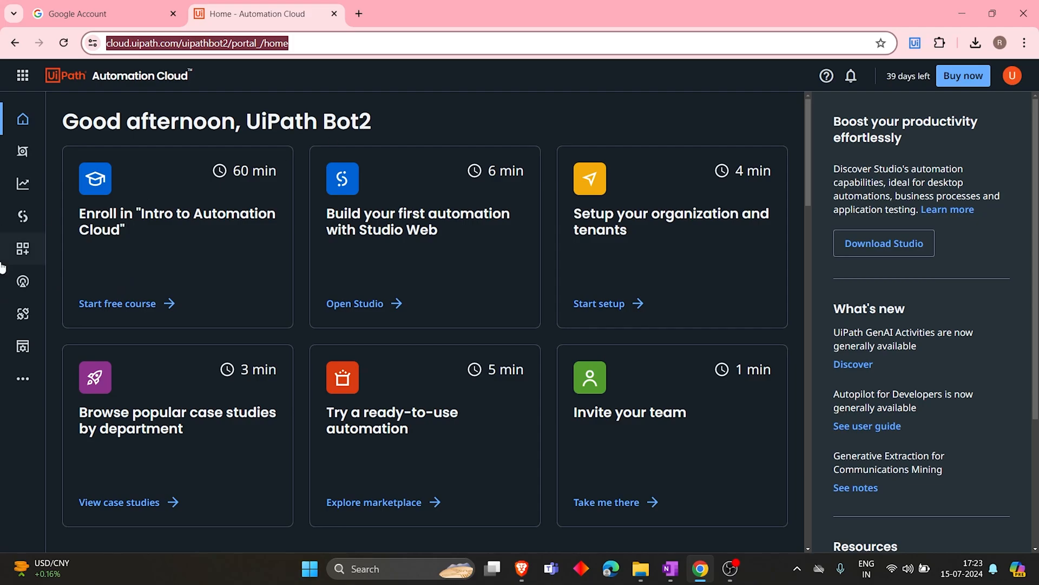
Step: Find 'uipath genai' in the Integration Service connector catalogue and open UiPath GenAI Activities
{"action": "left_click", "coordinate": [23, 315]}
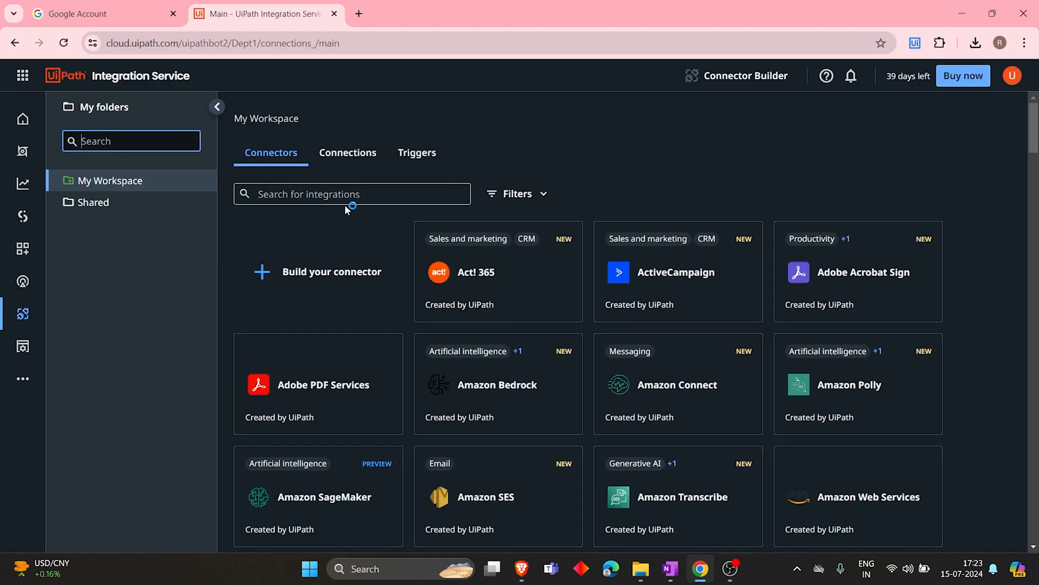
{"action": "left_click", "coordinate": [352, 195]}
{"action": "type", "text": "uipath genai"}
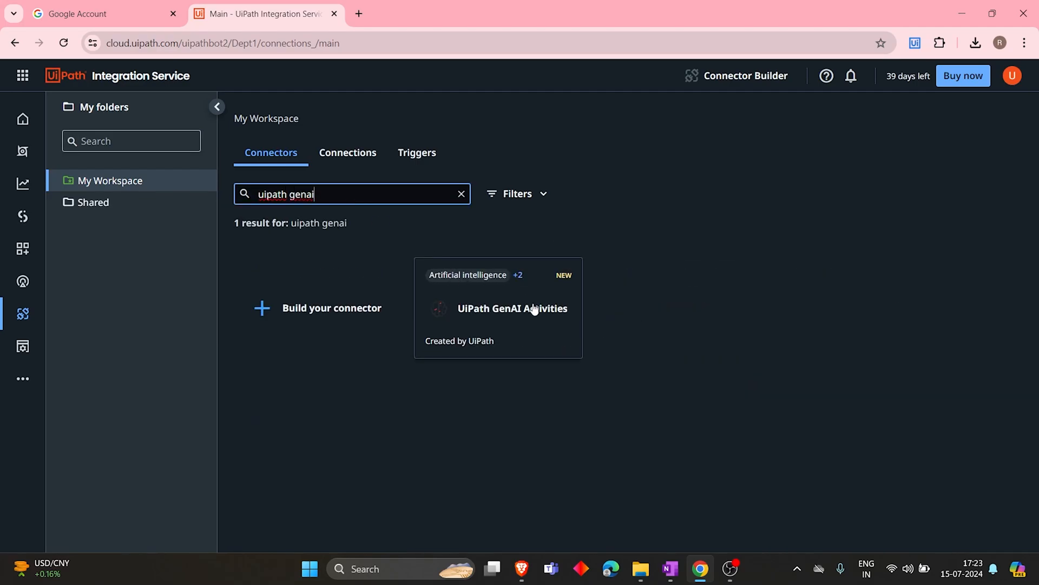
{"action": "left_click", "coordinate": [512, 314]}
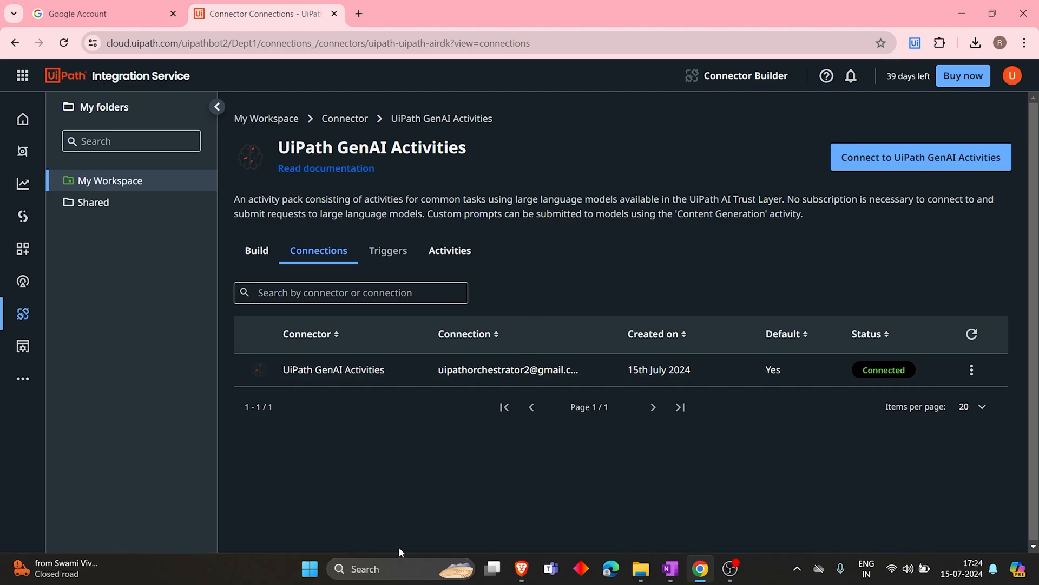
Step: Launch UiPath Studio from Windows search and dismiss the welcome screen
{"action": "left_click", "coordinate": [382, 568]}
{"action": "type", "text": "uipath"}
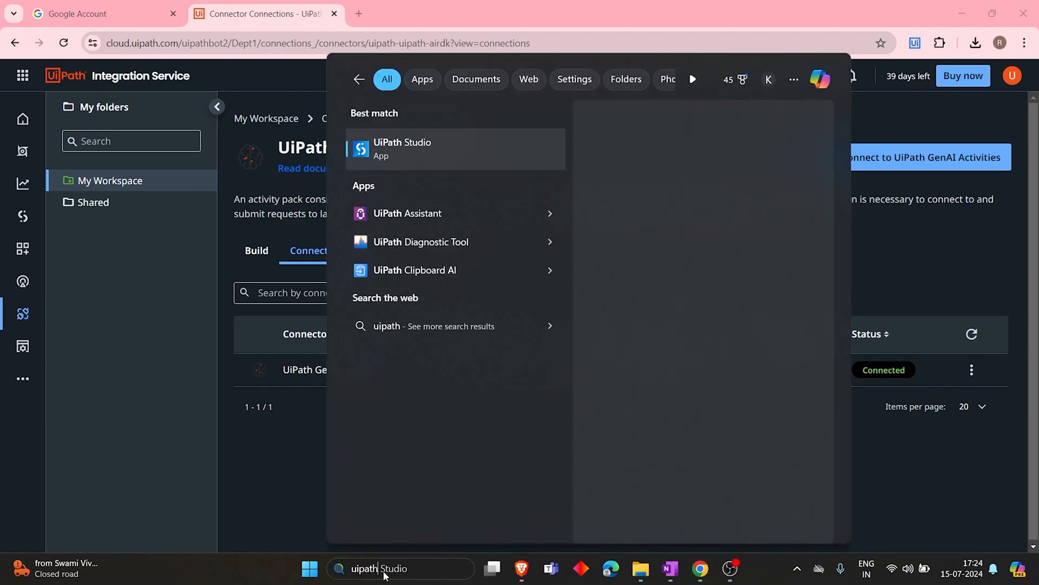
{"action": "left_click", "coordinate": [402, 149]}
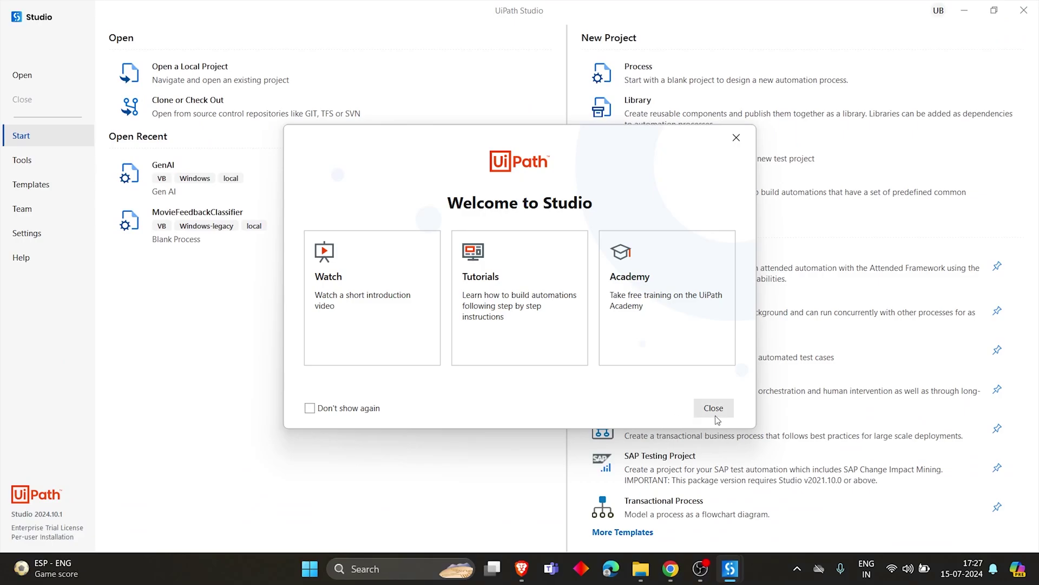
{"action": "left_click", "coordinate": [713, 409]}
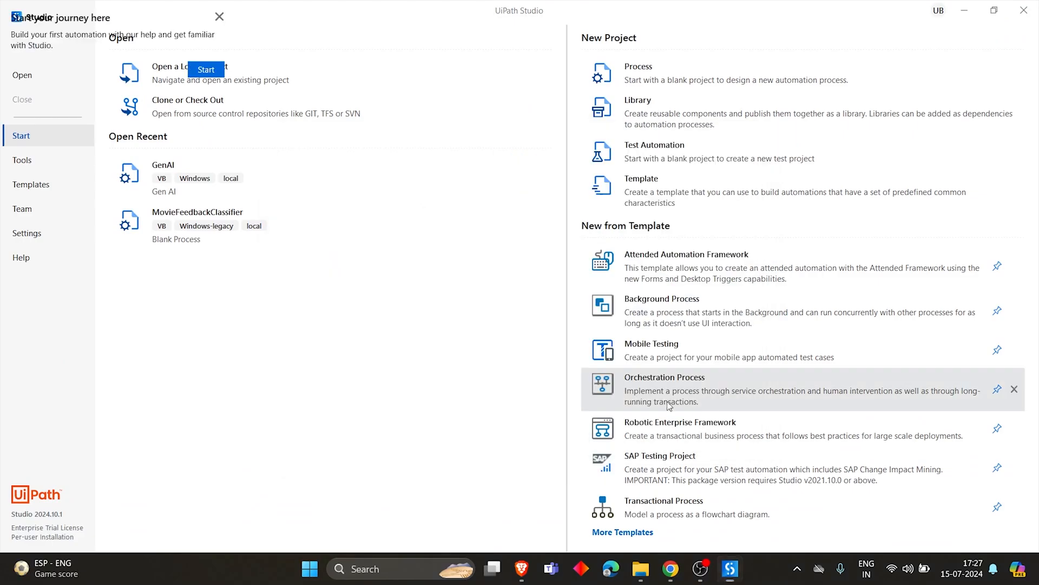
Step: Create a new blank process project named Test_GenAI
{"action": "left_click", "coordinate": [691, 79]}
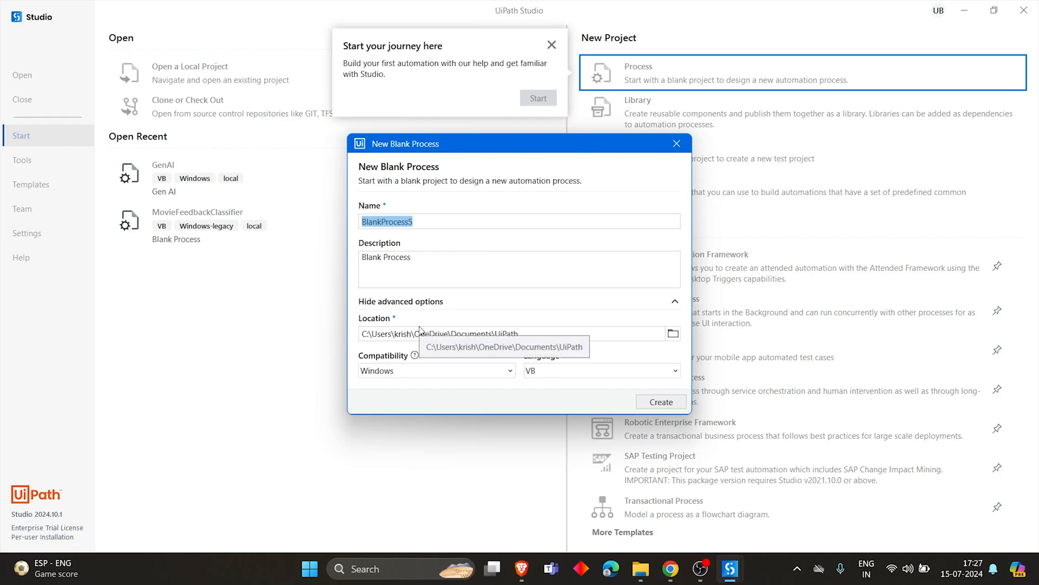
{"action": "type", "text": "Test_Ge"}
{"action": "key", "text": "BackSpace"}
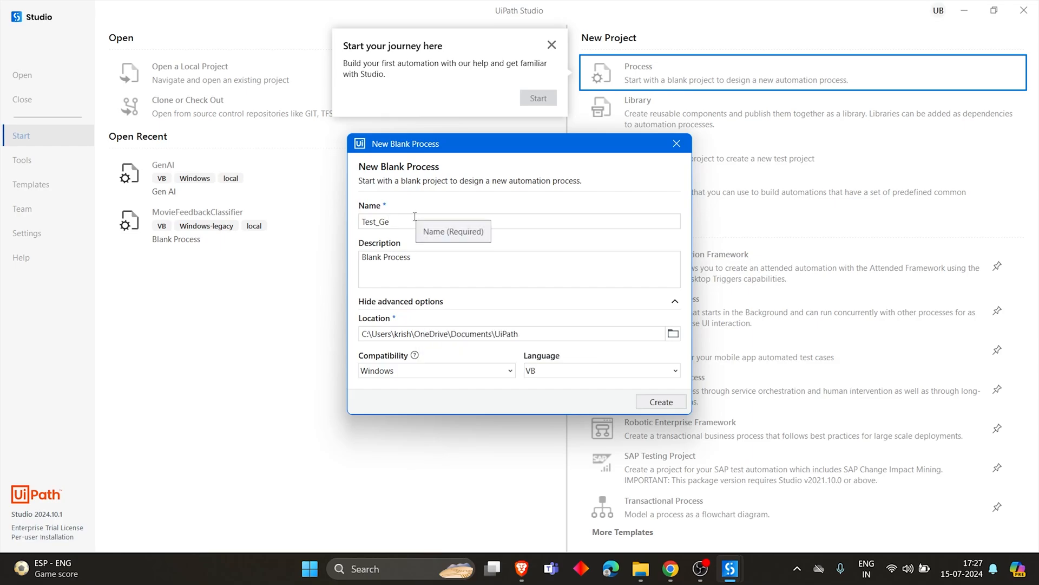
{"action": "left_click", "coordinate": [649, 404]}
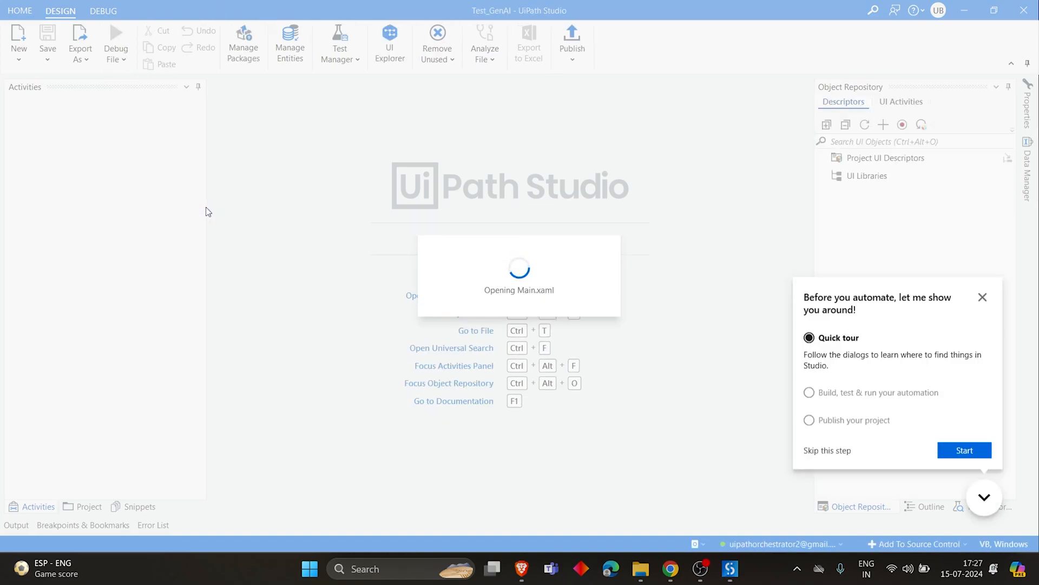
Step: Close the quick tour and confirm leaving the tutorial
{"action": "left_click", "coordinate": [983, 298]}
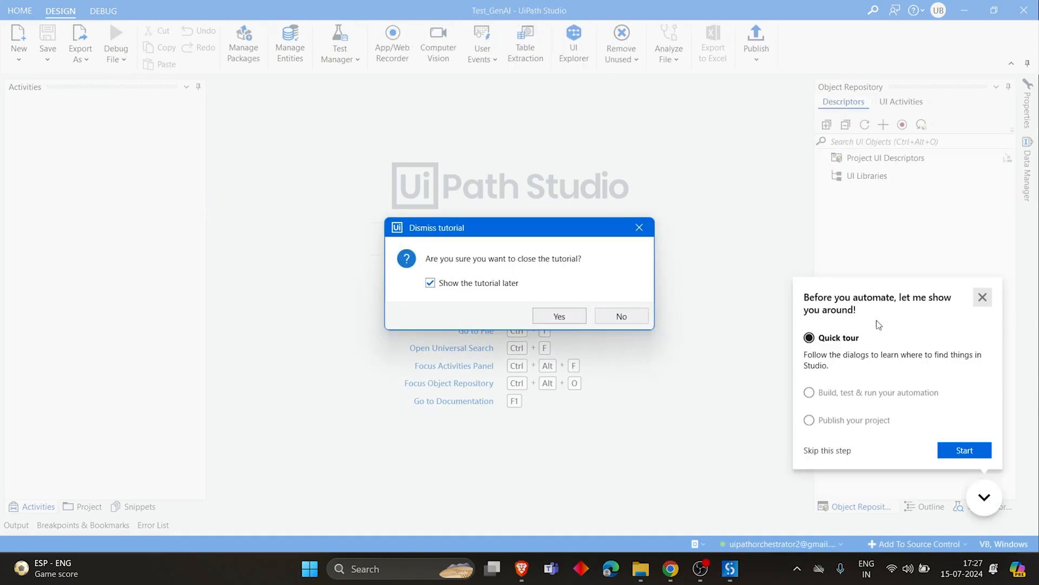
{"action": "left_click", "coordinate": [561, 316]}
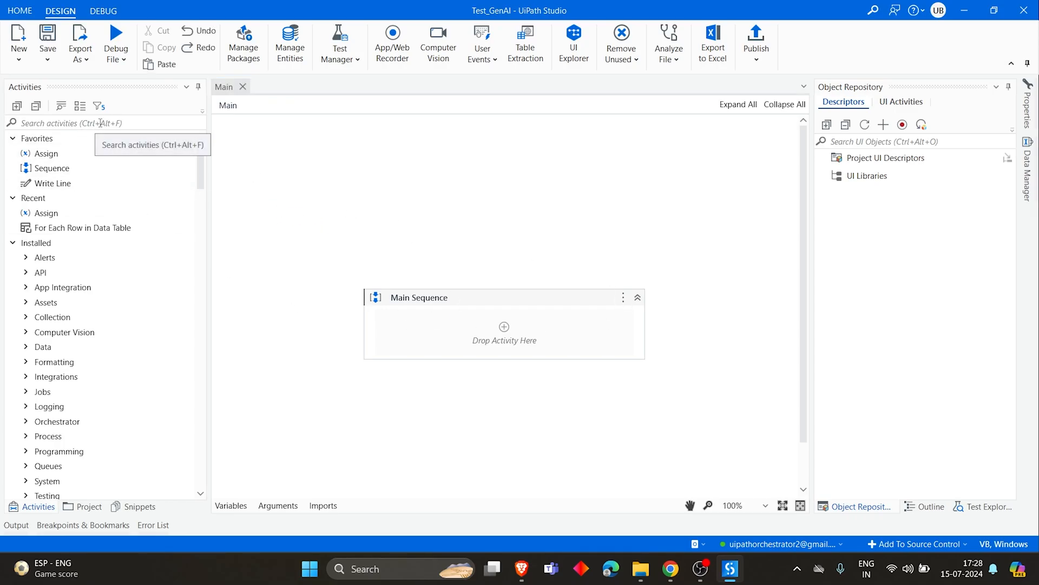
Step: Install the Integration Service Activities package via Manage Packages and accept its license
{"action": "left_click", "coordinate": [244, 42]}
{"action": "left_click", "coordinate": [264, 184]}
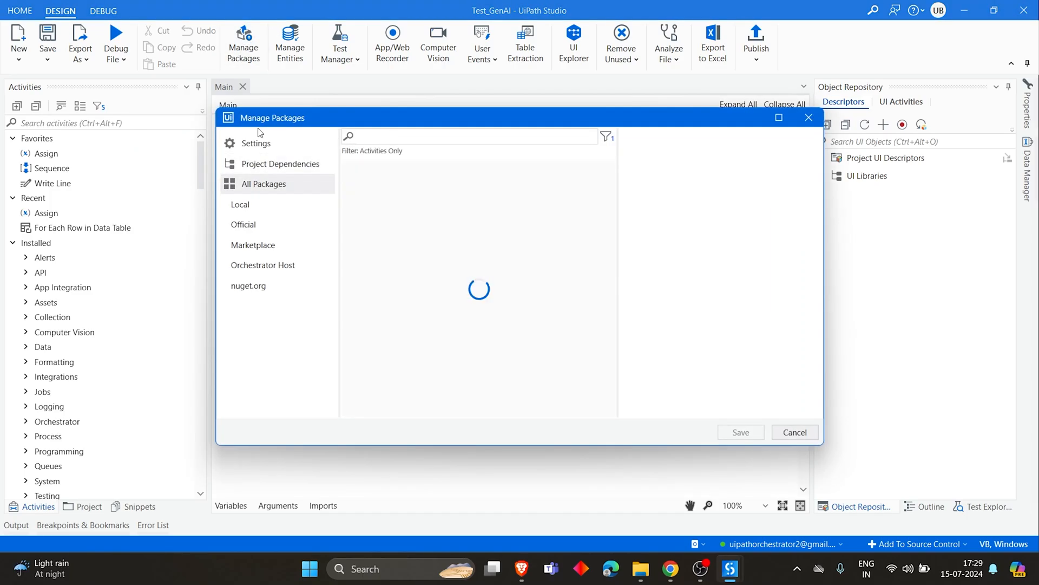
{"action": "type", "text": "uipath.integra"}
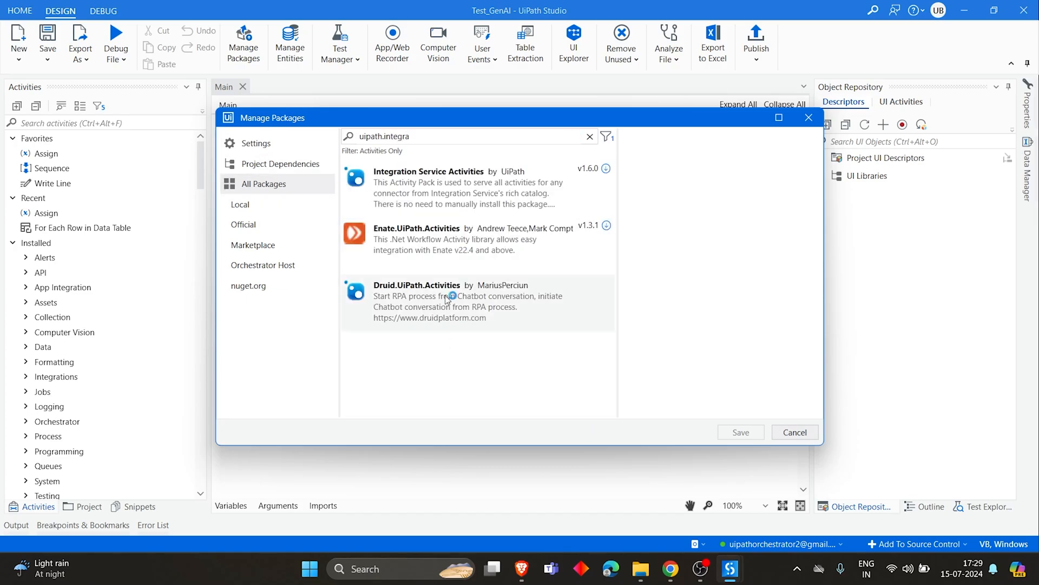
{"action": "left_click", "coordinate": [474, 197]}
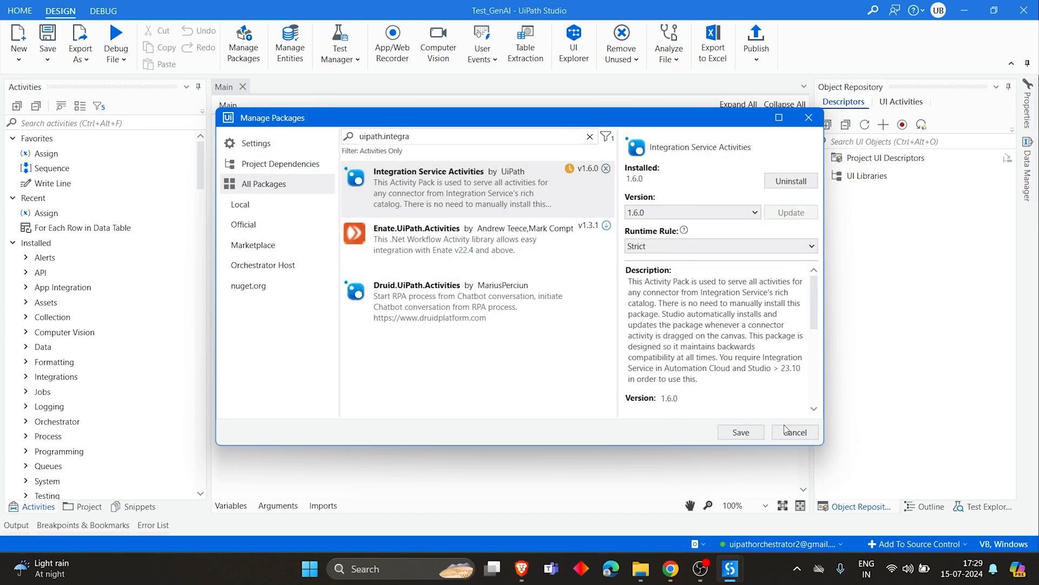
{"action": "left_click", "coordinate": [741, 433]}
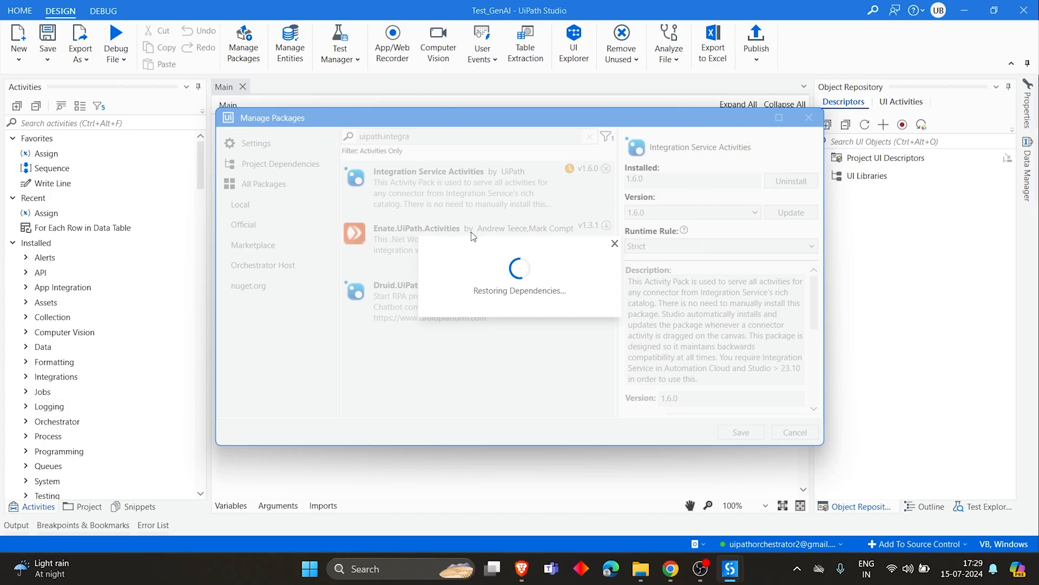
{"action": "left_click", "coordinate": [576, 406]}
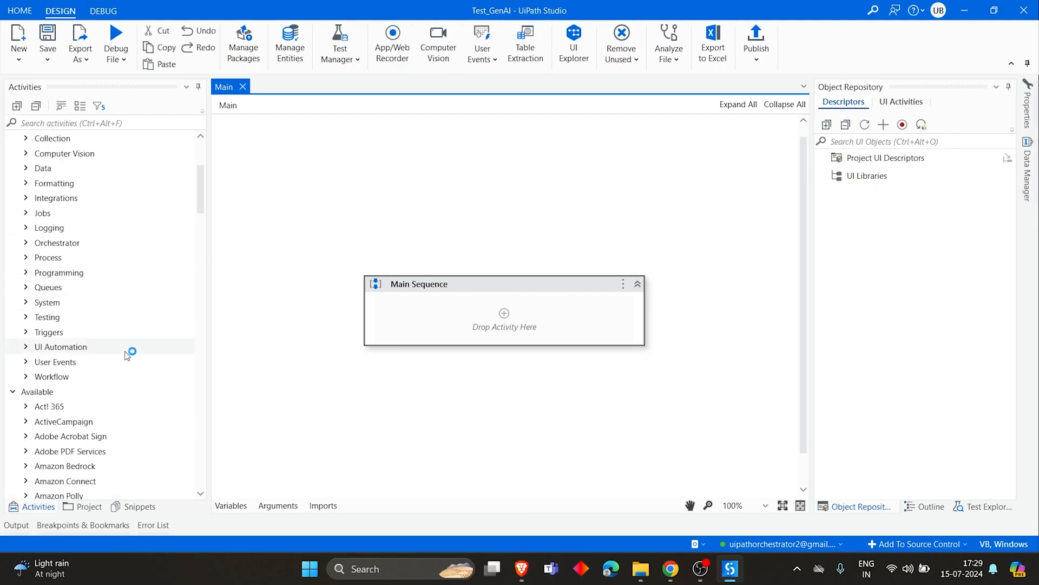
{"action": "scroll", "coordinate": [127, 355], "scroll_direction": "down", "scroll_amount": 5}
{"action": "scroll", "coordinate": [128, 355], "scroll_direction": "down", "scroll_amount": 5}
{"action": "scroll", "coordinate": [128, 355], "scroll_direction": "down", "scroll_amount": 5}
{"action": "scroll", "coordinate": [127, 355], "scroll_direction": "down", "scroll_amount": 3}
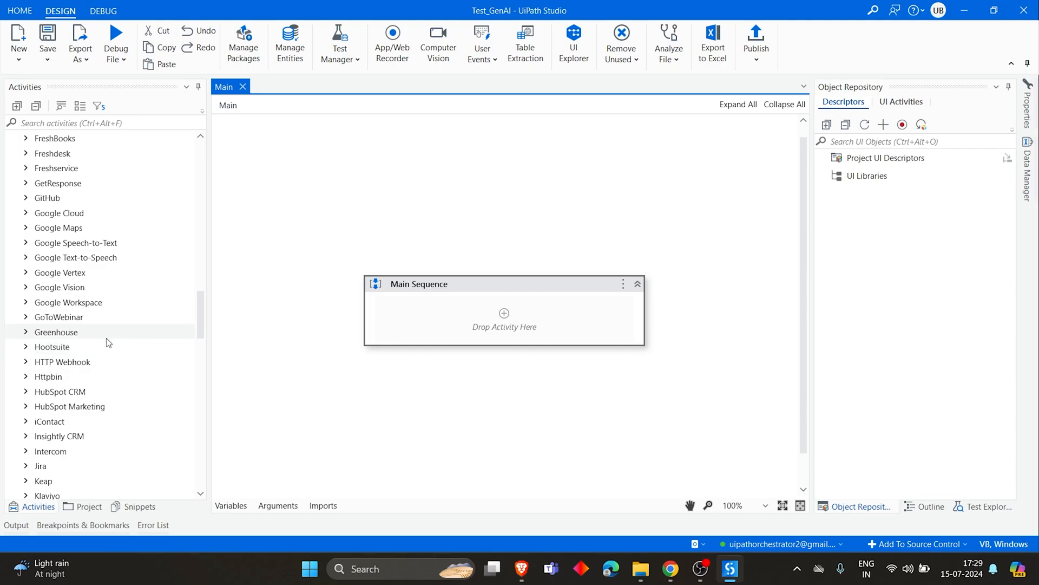
{"action": "scroll", "coordinate": [106, 342], "scroll_direction": "down", "scroll_amount": 6}
{"action": "scroll", "coordinate": [107, 342], "scroll_direction": "down", "scroll_amount": 6}
{"action": "scroll", "coordinate": [106, 342], "scroll_direction": "down", "scroll_amount": 6}
{"action": "scroll", "coordinate": [107, 342], "scroll_direction": "down", "scroll_amount": 6}
{"action": "scroll", "coordinate": [108, 286], "scroll_direction": "down", "scroll_amount": 3}
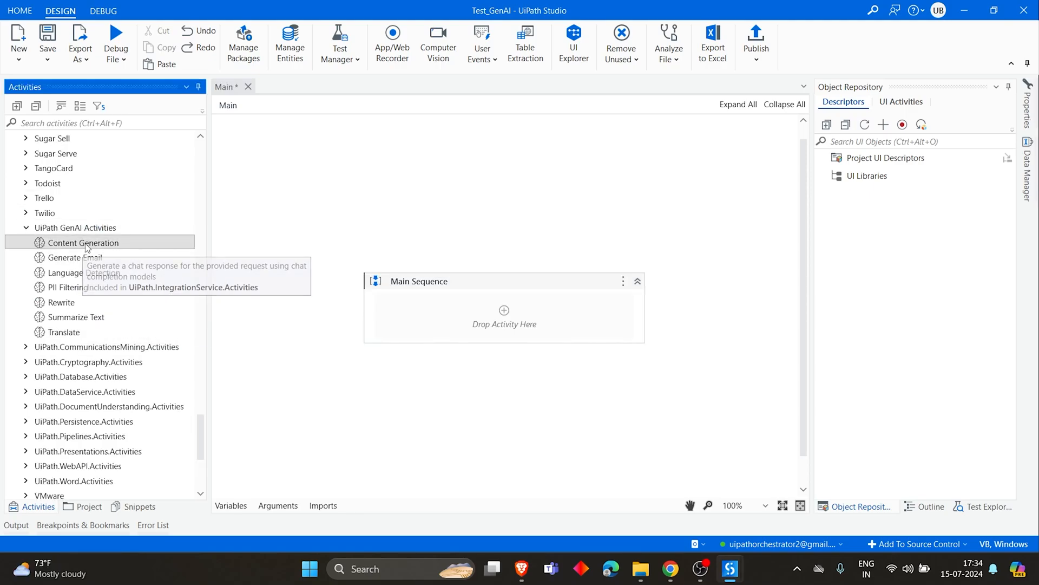
Step: Add Content Generation to Main Sequence with model gpt-4o-2024-05-13 and prompt "What is RPA ?"
{"action": "left_click_drag", "start_coordinate": [83, 242], "coordinate": [497, 325]}
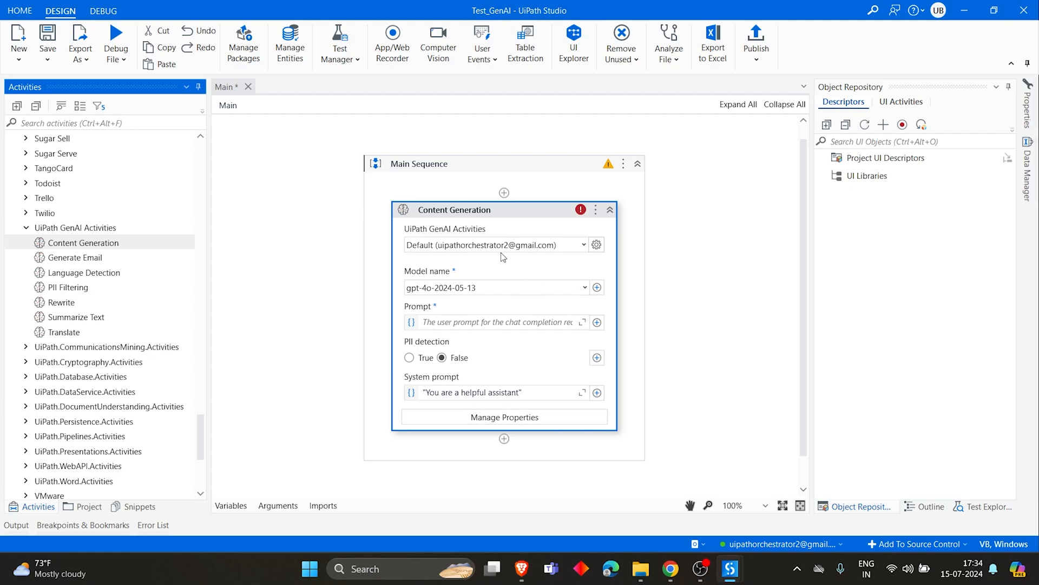
{"action": "left_click", "coordinate": [584, 288]}
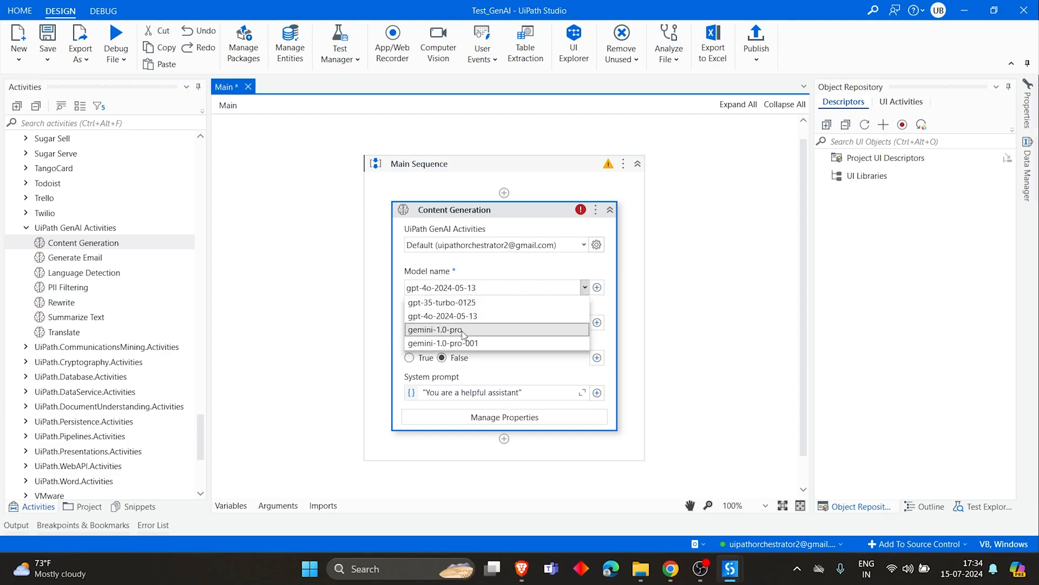
{"action": "left_click", "coordinate": [456, 317]}
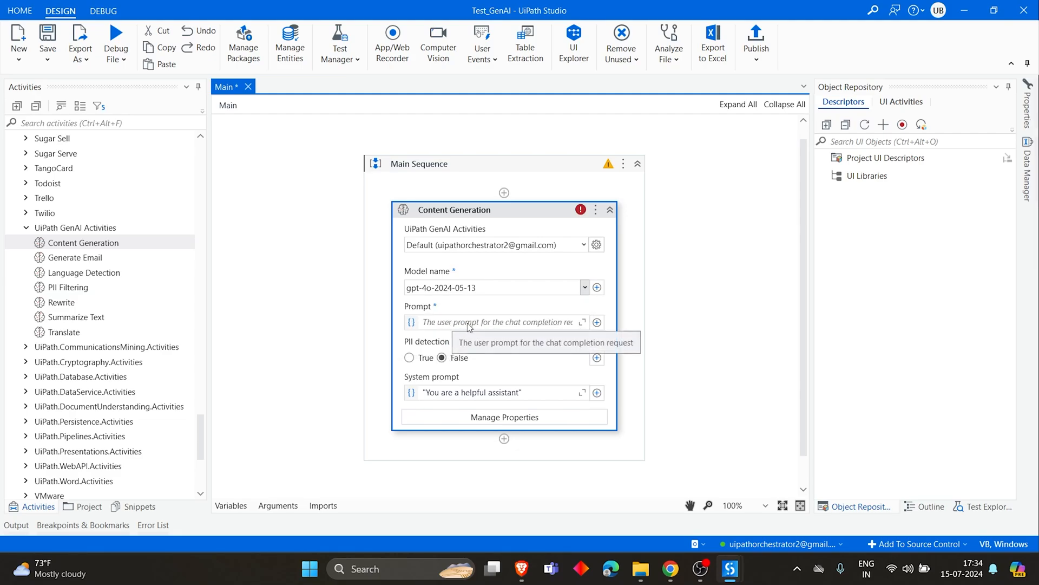
{"action": "left_click", "coordinate": [469, 323]}
{"action": "type", "text": "\"What is RPA ?\""}
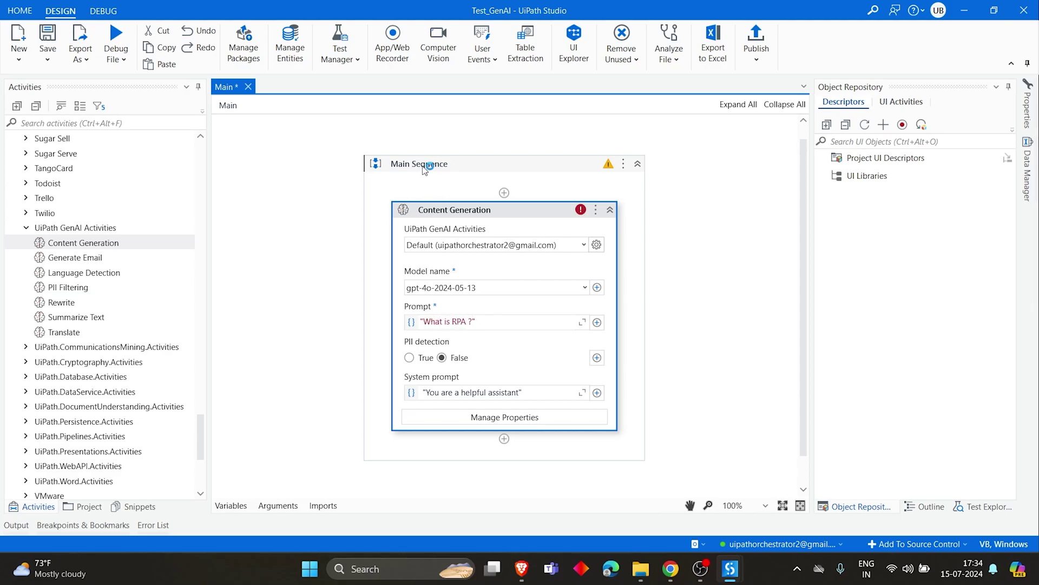
{"action": "left_click", "coordinate": [438, 197]}
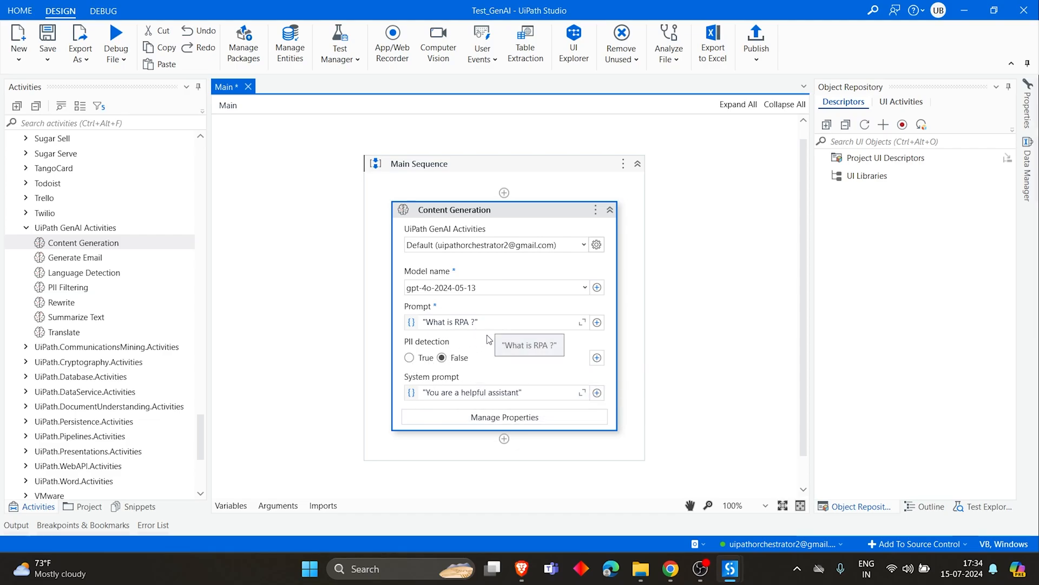
{"action": "scroll", "coordinate": [507, 374], "scroll_direction": "down", "scroll_amount": 1}
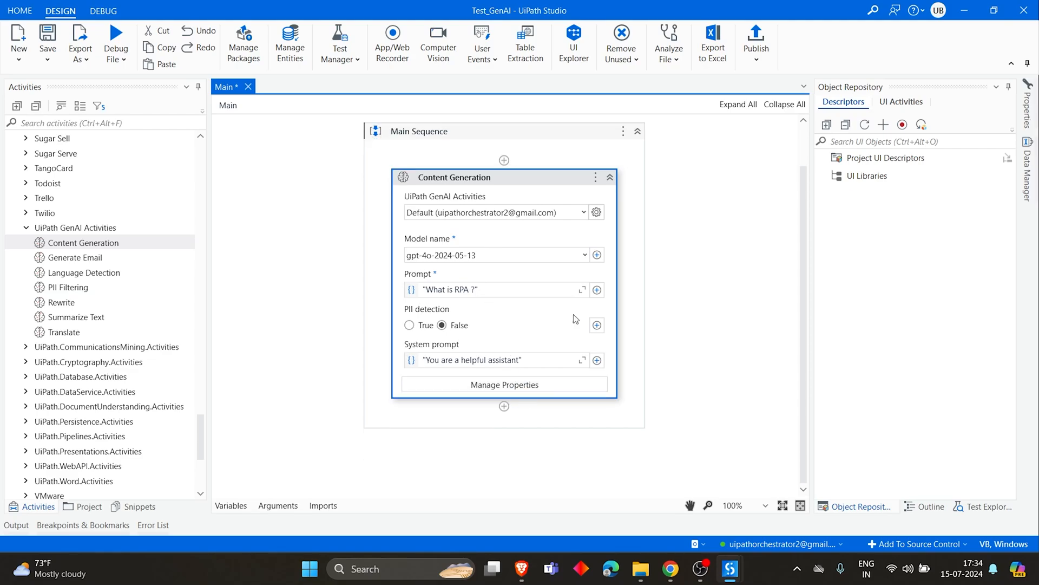
Step: Store the Content Generation output in a new variable generatedText and save the workflow
{"action": "left_click", "coordinate": [1028, 104]}
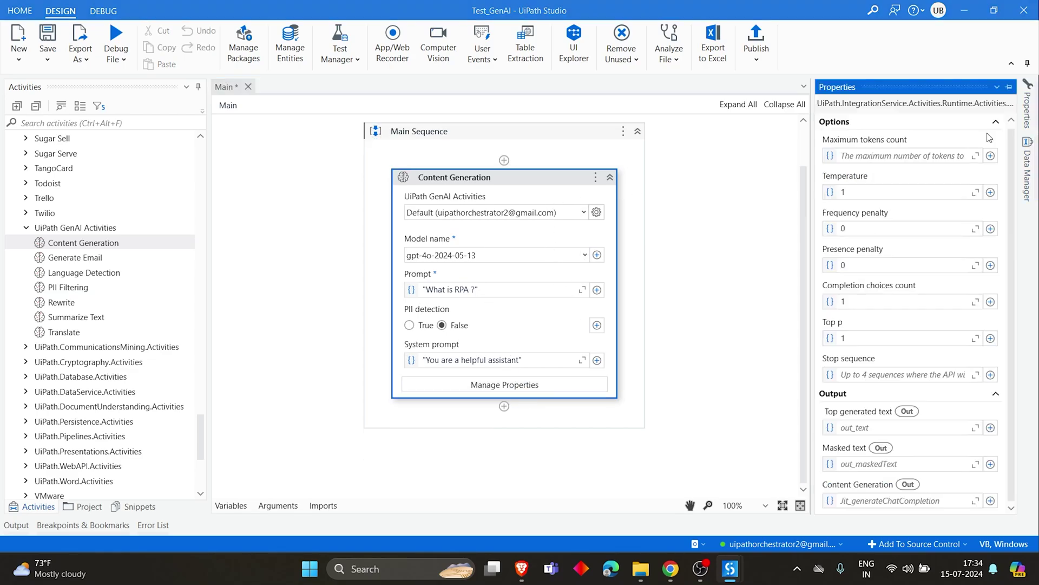
{"action": "left_click", "coordinate": [1009, 88]}
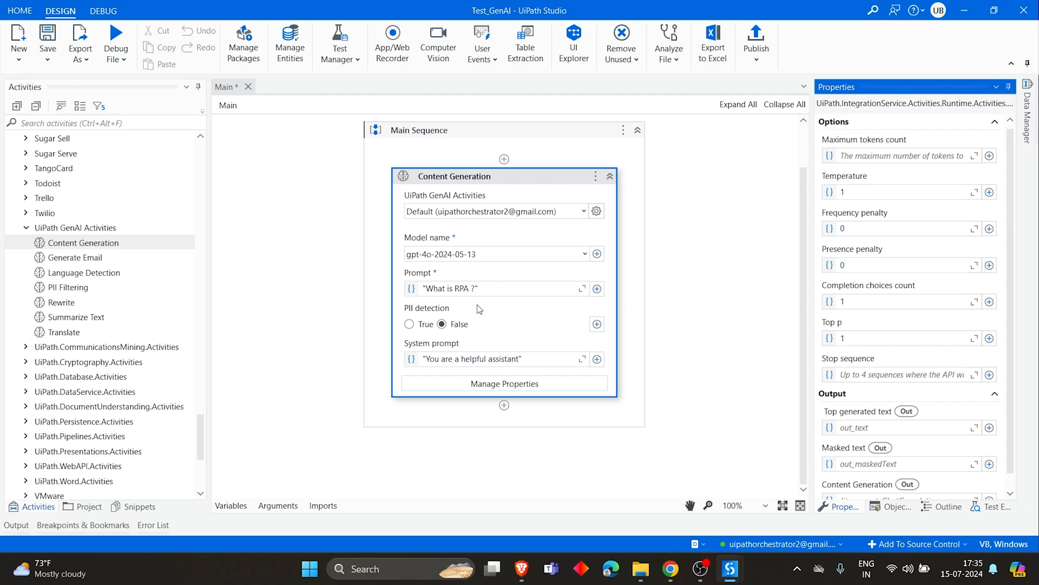
{"action": "scroll", "coordinate": [920, 363], "scroll_direction": "down", "scroll_amount": 1}
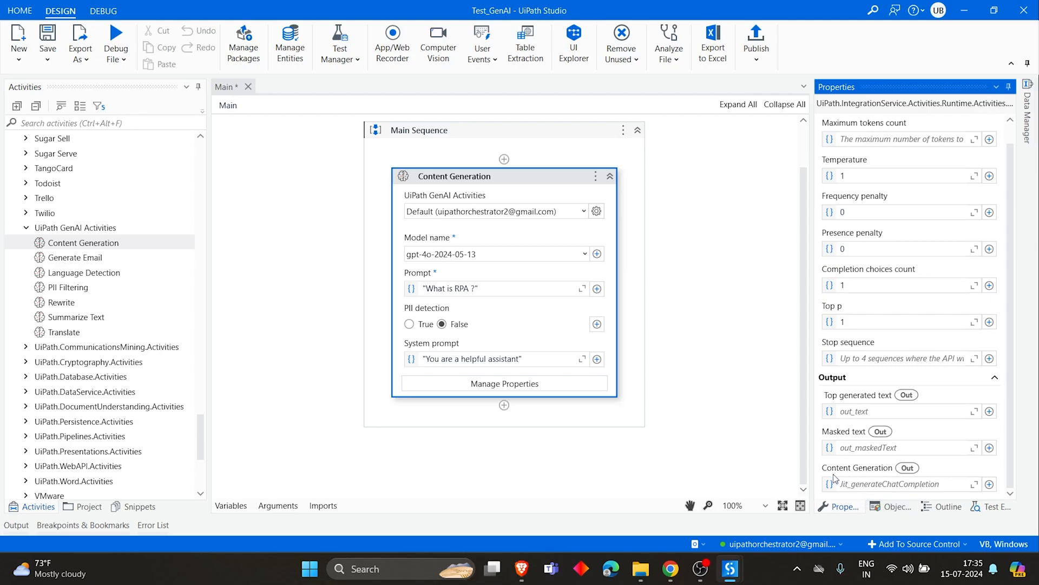
{"action": "left_click", "coordinate": [866, 485]}
{"action": "type", "text": "Set Var: generatedText"}
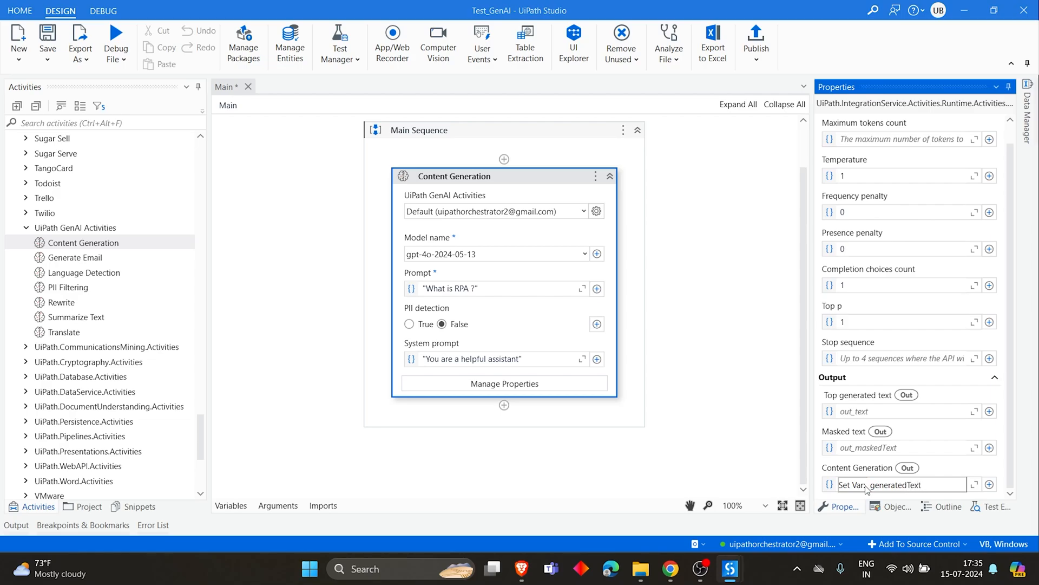
{"action": "key", "text": "Return"}
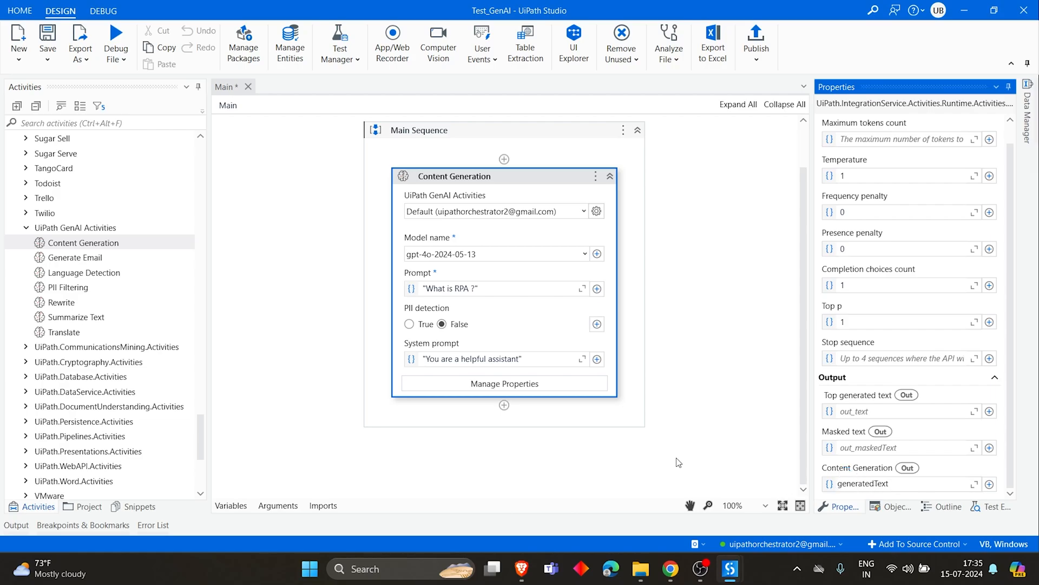
{"action": "key", "text": "ctrl+s"}
{"action": "left_click", "coordinate": [375, 188]}
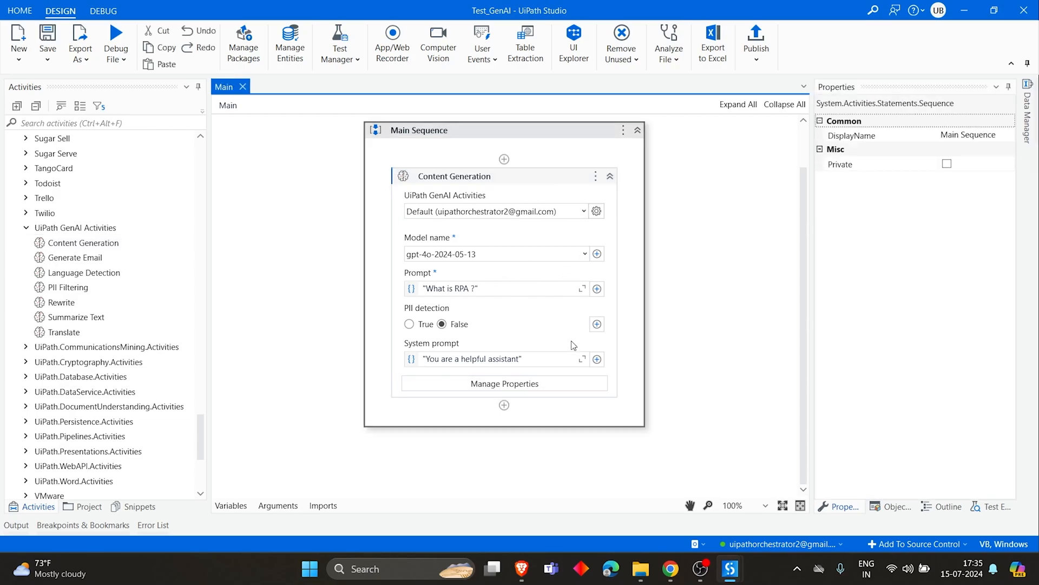
Step: Add a Log Message after Content Generation whose message is generatedText
{"action": "left_click", "coordinate": [504, 405]}
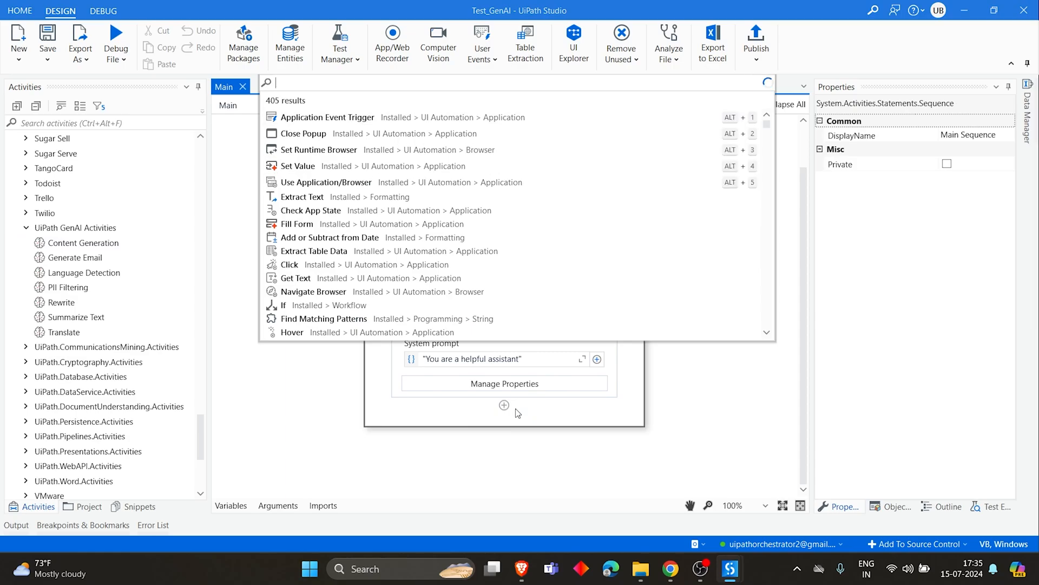
{"action": "type", "text": "log message"}
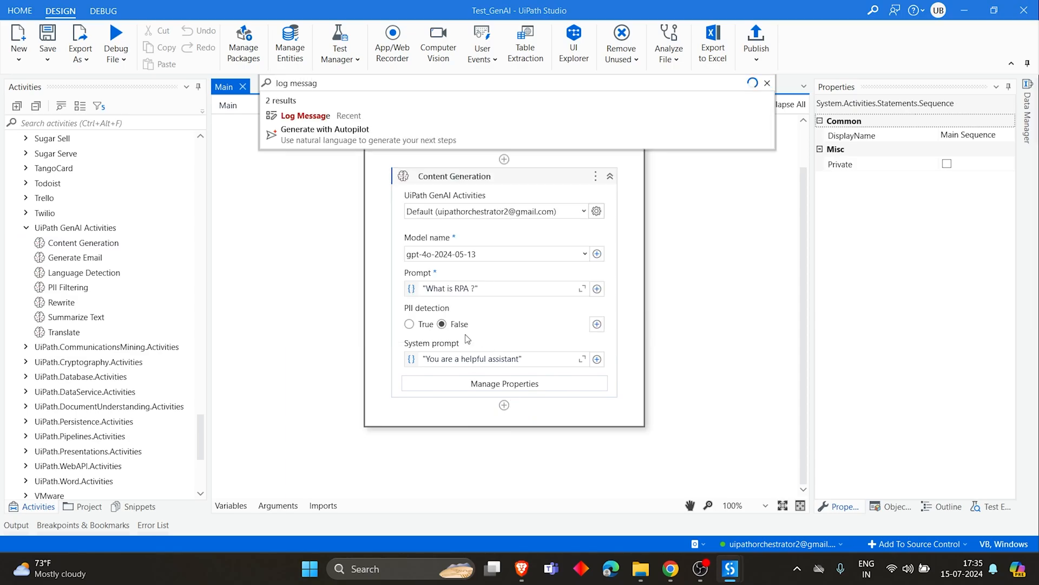
{"action": "left_click", "coordinate": [328, 117]}
{"action": "left_click", "coordinate": [460, 427]}
{"action": "type", "text": "generatedText"}
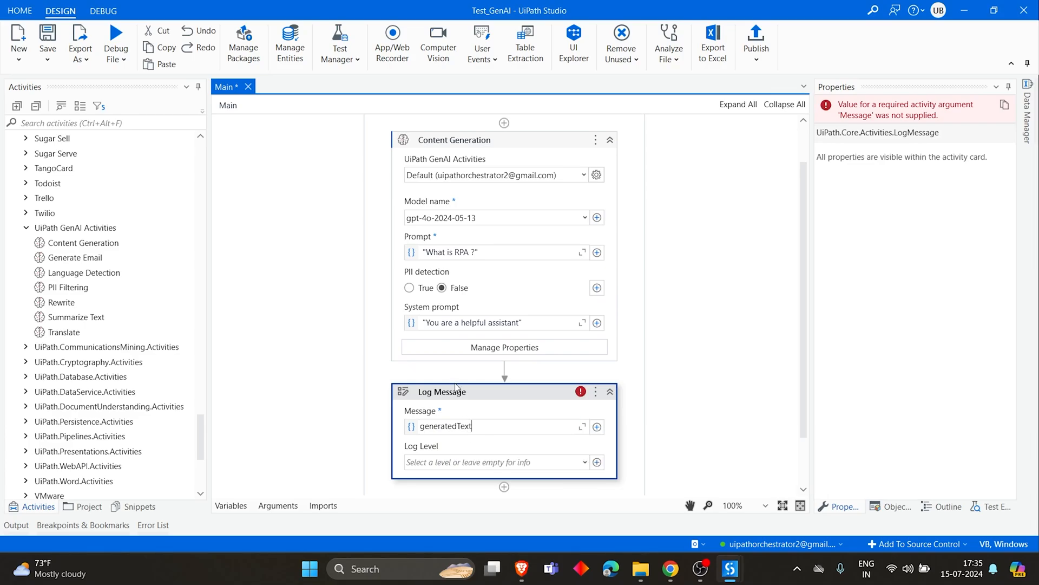
{"action": "key", "text": "Escape"}
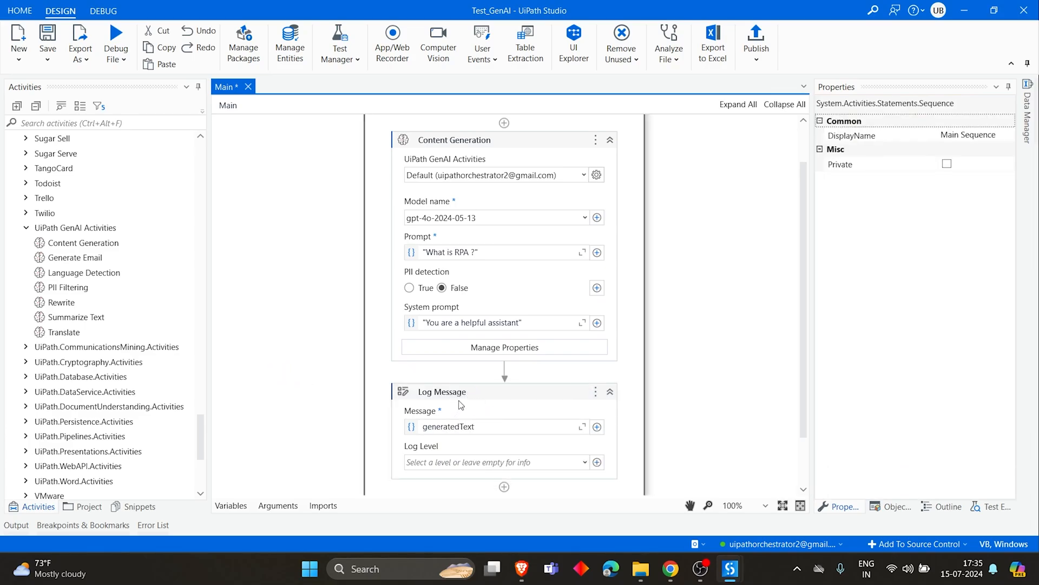
{"action": "left_click", "coordinate": [459, 412]}
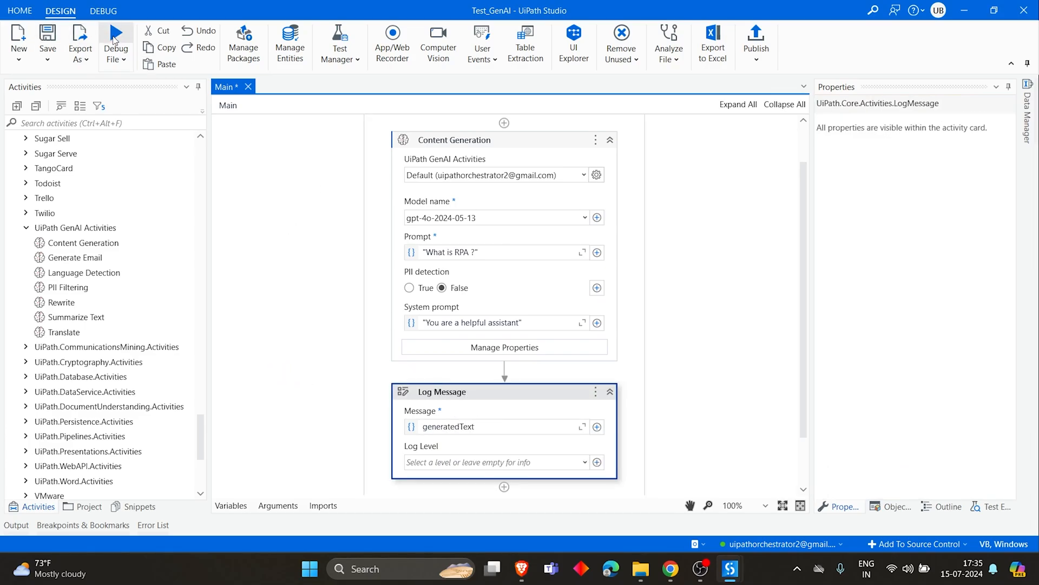
Step: Debug the workflow and inspect generatedText's type in the Variables panel without changing it
{"action": "left_click", "coordinate": [115, 37]}
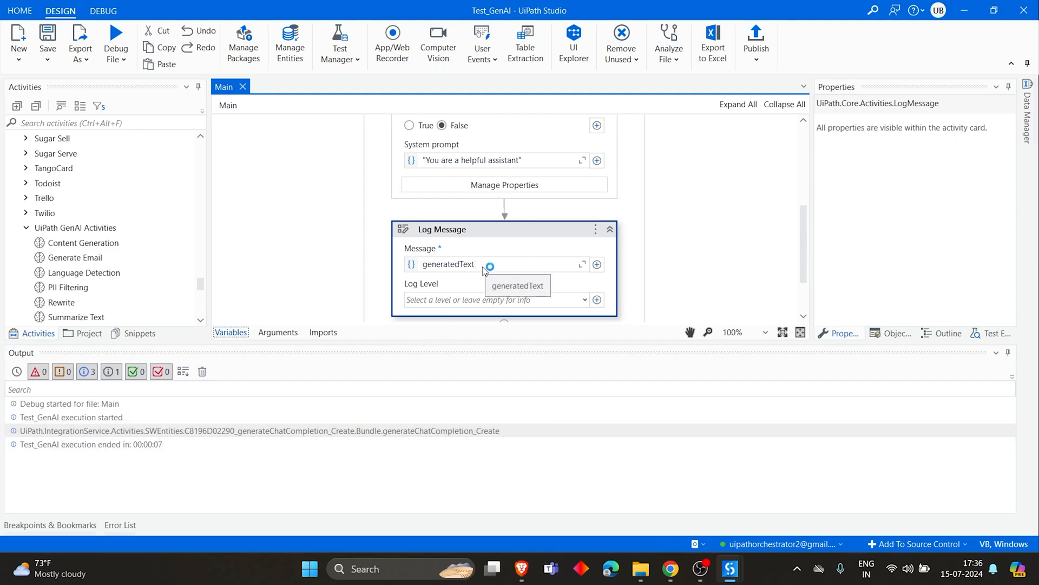
{"action": "left_click", "coordinate": [231, 332]}
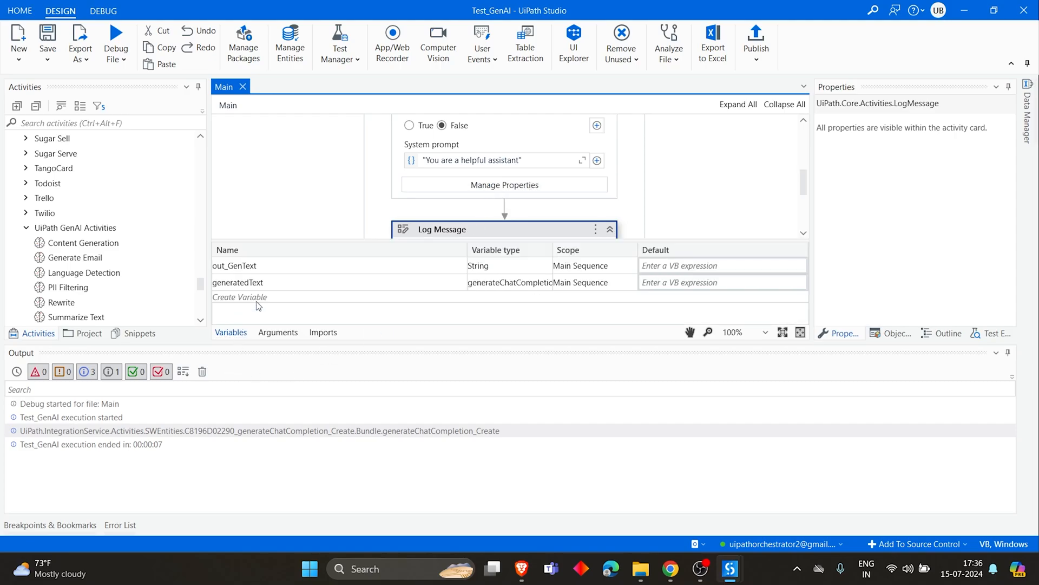
{"action": "left_click", "coordinate": [325, 282]}
{"action": "left_click", "coordinate": [509, 282]}
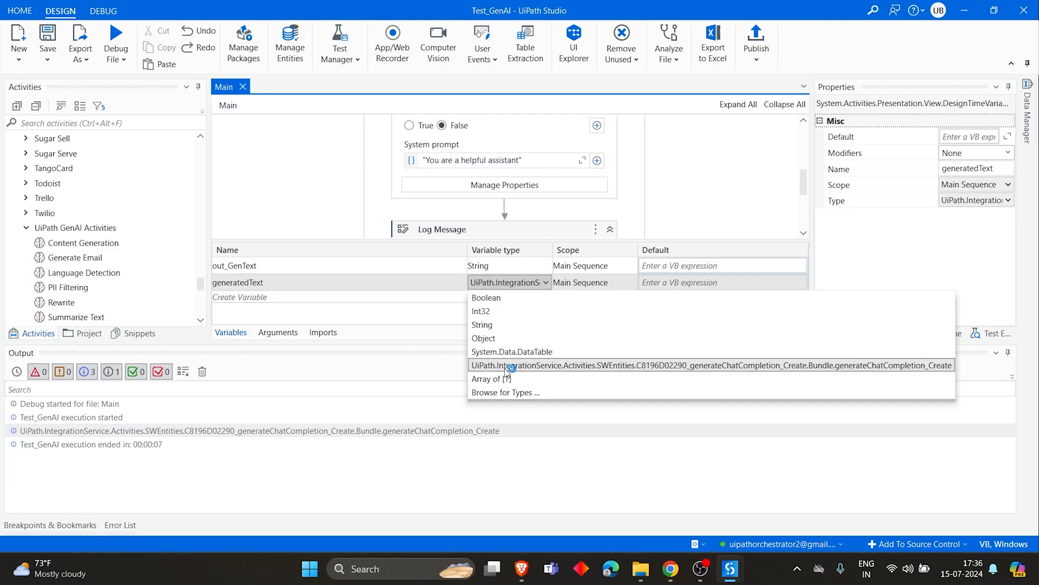
{"action": "left_click", "coordinate": [243, 337]}
{"action": "left_click", "coordinate": [231, 332]}
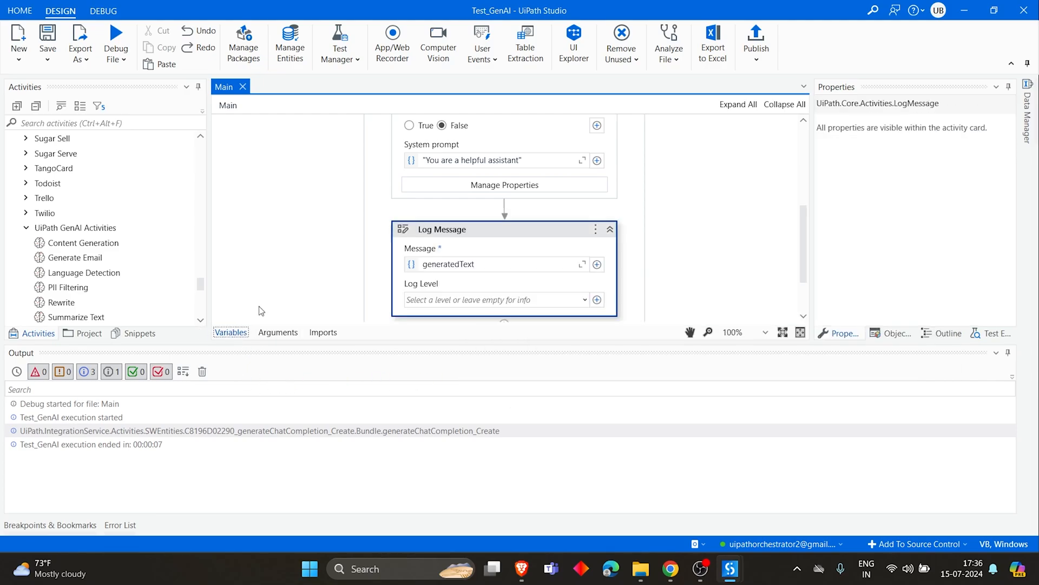
Step: Resume editing the Log Message expression after generatedText to pick a member
{"action": "left_click", "coordinate": [497, 263]}
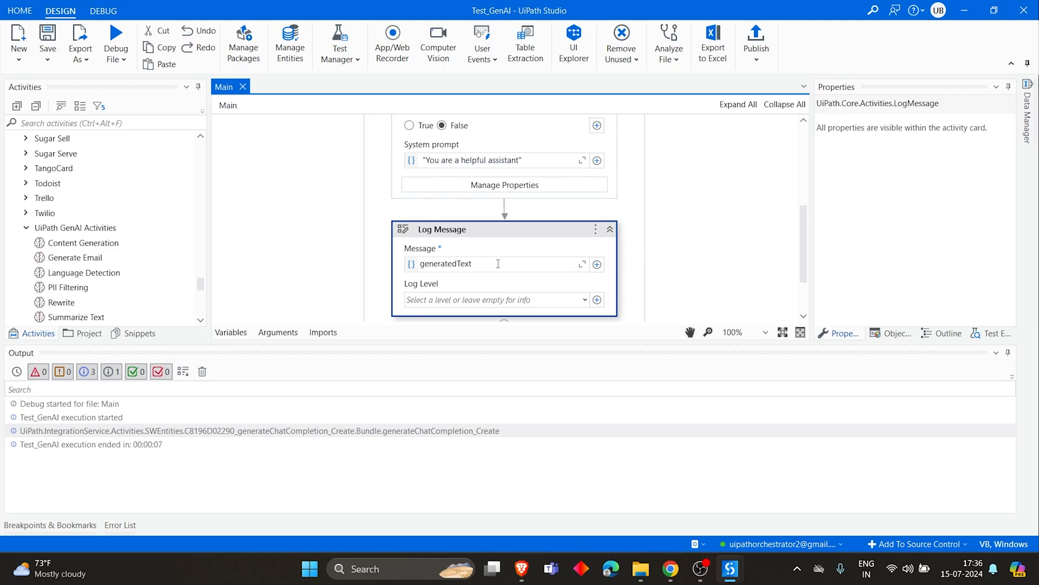
{"action": "type", "text": "."}
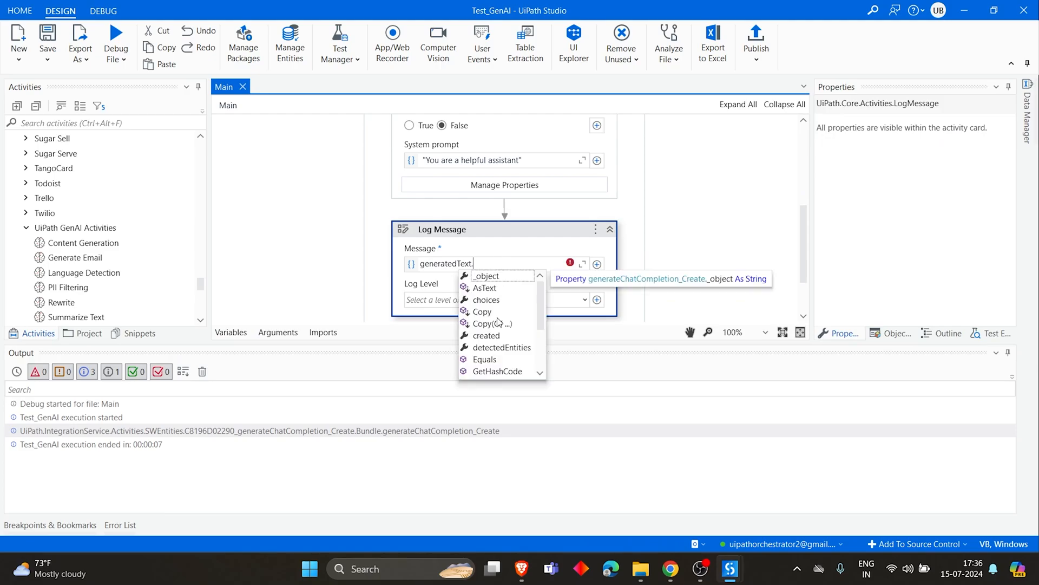
{"action": "scroll", "coordinate": [503, 352], "scroll_direction": "down", "scroll_amount": 1}
{"action": "scroll", "coordinate": [503, 355], "scroll_direction": "down", "scroll_amount": 1}
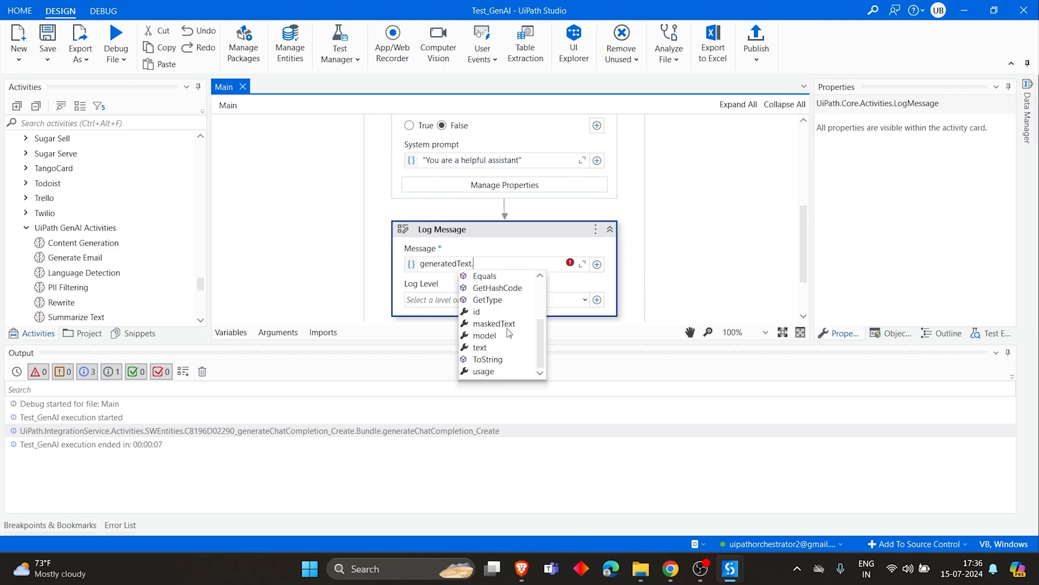
Step: Make the Log Message read generatedText.text and run the workflow in debug again
{"action": "left_click", "coordinate": [487, 348]}
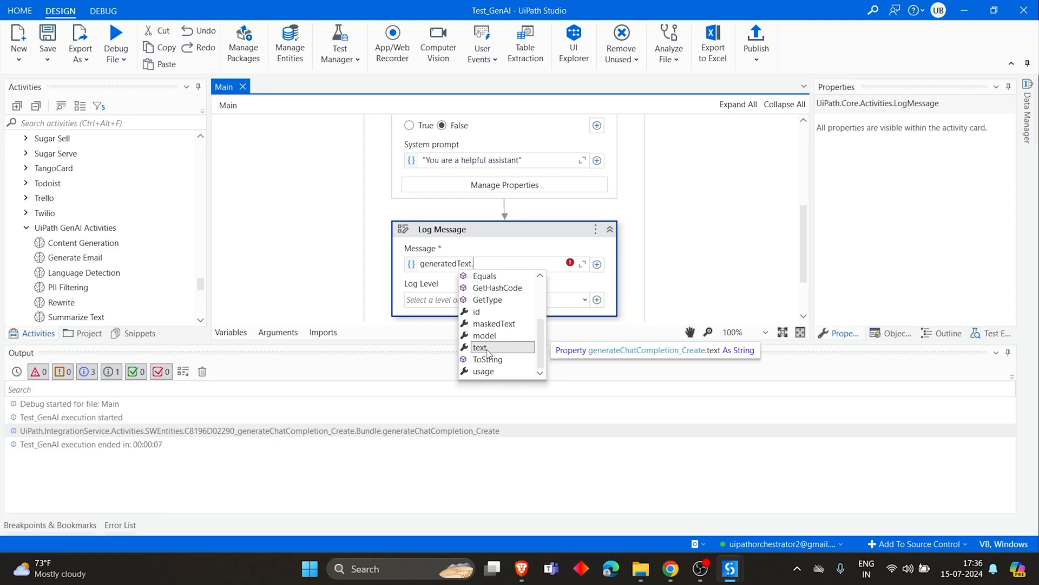
{"action": "double_click", "coordinate": [486, 347]}
{"action": "left_click", "coordinate": [380, 197]}
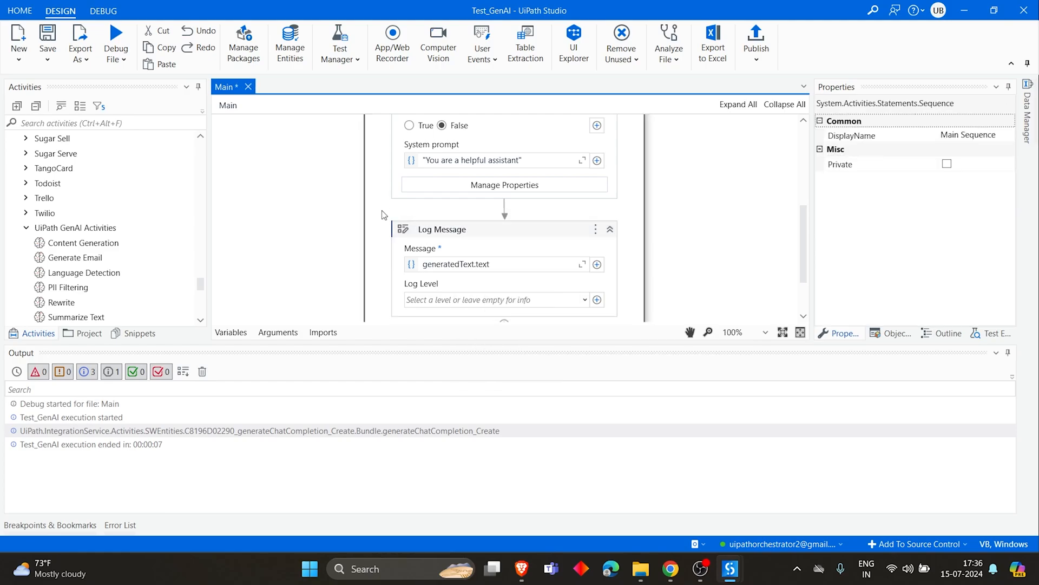
{"action": "left_click", "coordinate": [114, 35]}
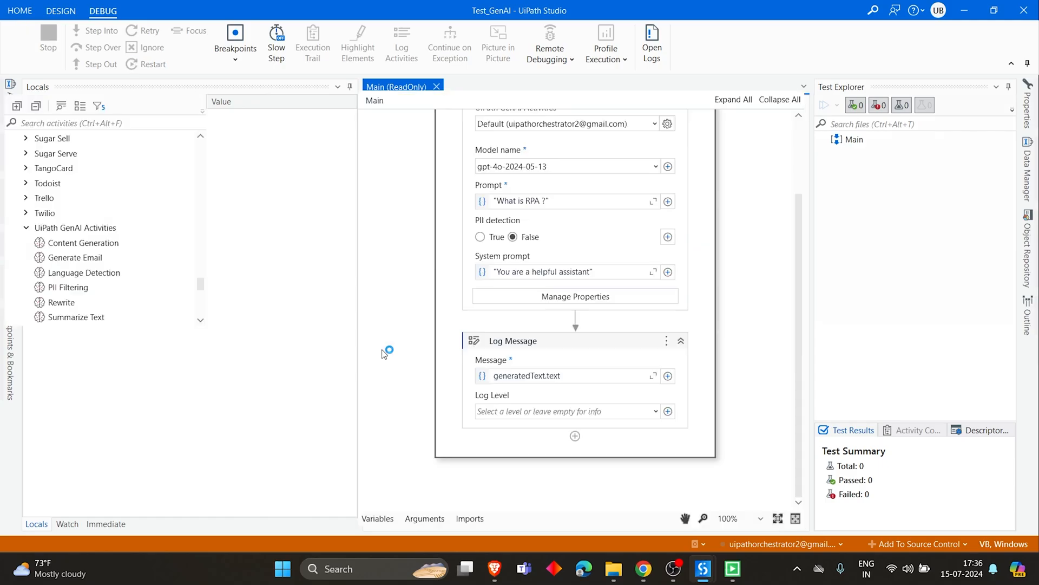
{"action": "scroll", "coordinate": [418, 236], "scroll_direction": "down", "scroll_amount": 1}
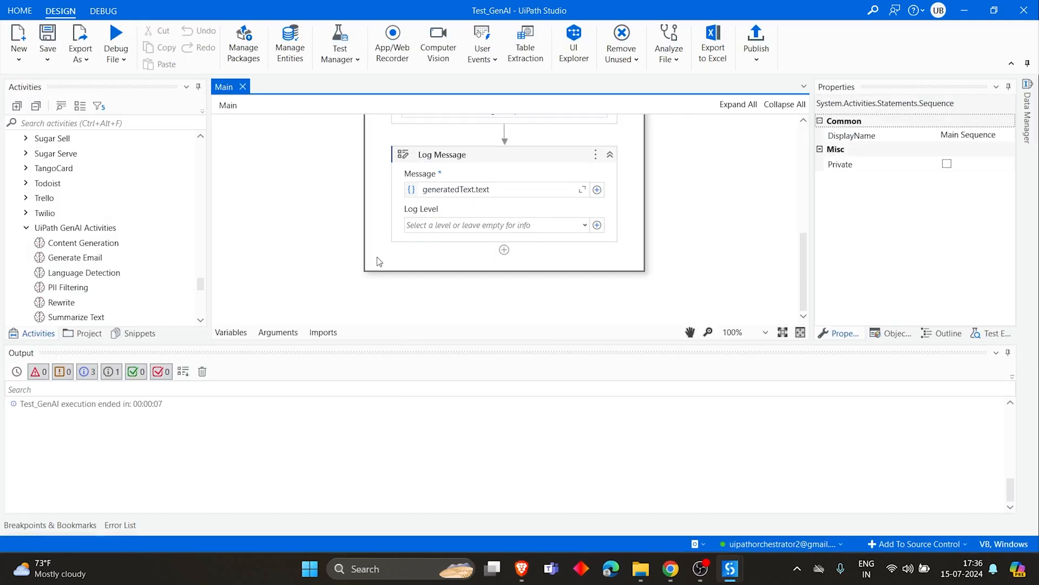
{"action": "scroll", "coordinate": [418, 236], "scroll_direction": "up", "scroll_amount": 2}
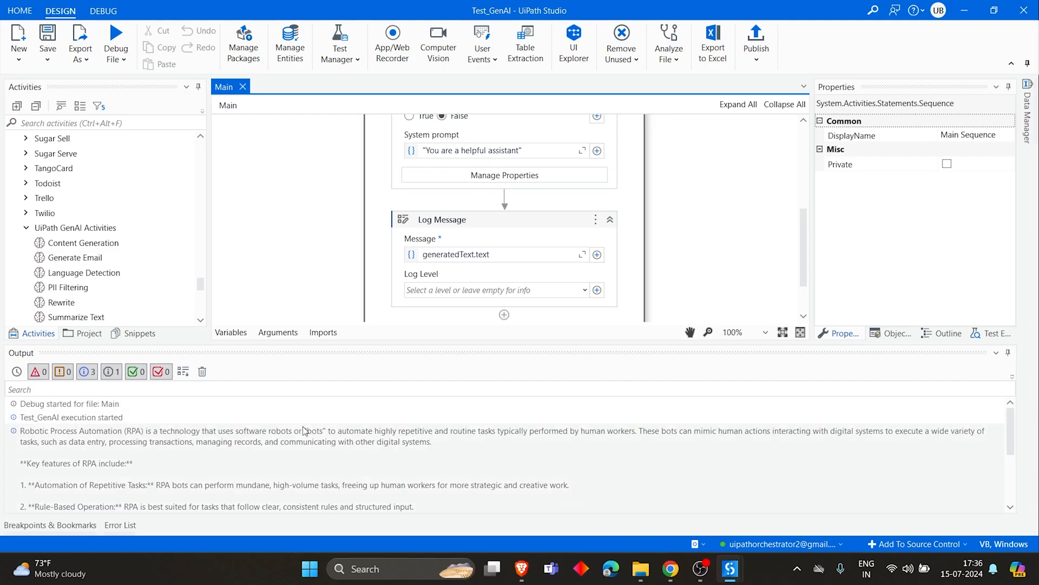
Step: View the full logged RPA explanation in an enlarged Message Details window, then close it
{"action": "double_click", "coordinate": [171, 463]}
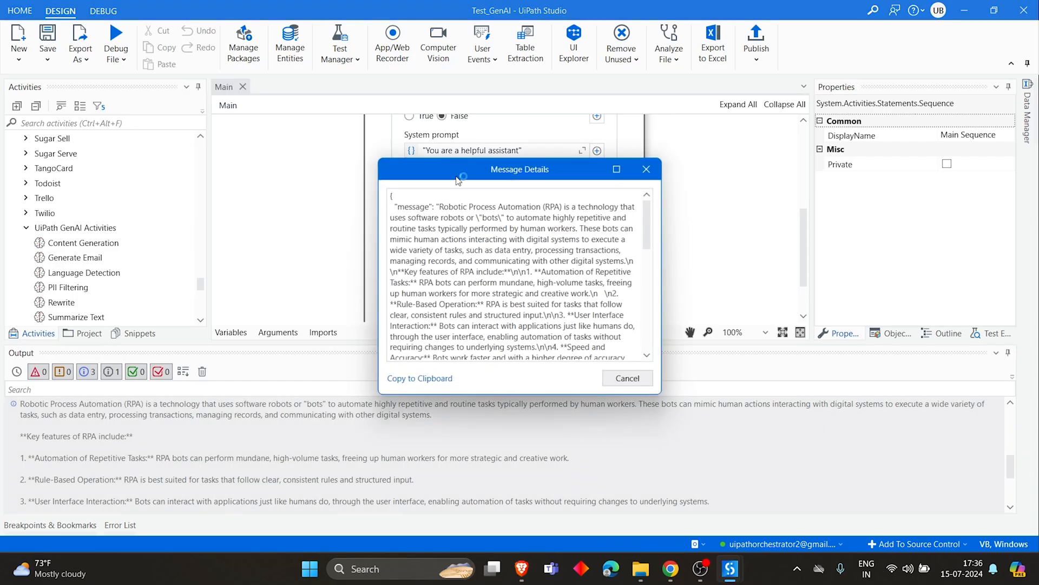
{"action": "left_click_drag", "start_coordinate": [465, 175], "coordinate": [292, 99]}
{"action": "left_click_drag", "start_coordinate": [430, 325], "coordinate": [731, 484]}
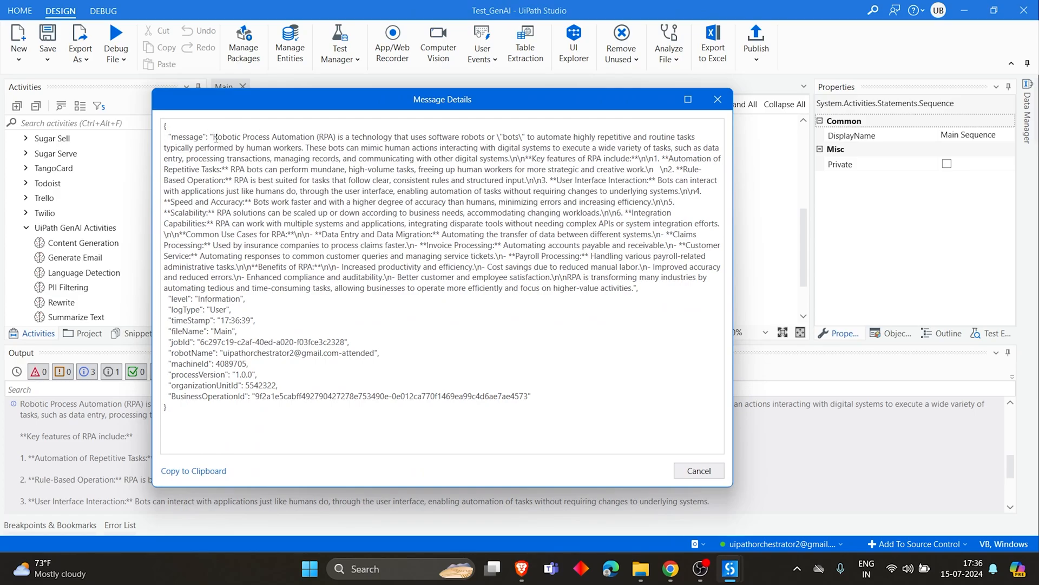
{"action": "left_click_drag", "start_coordinate": [213, 137], "coordinate": [414, 170]}
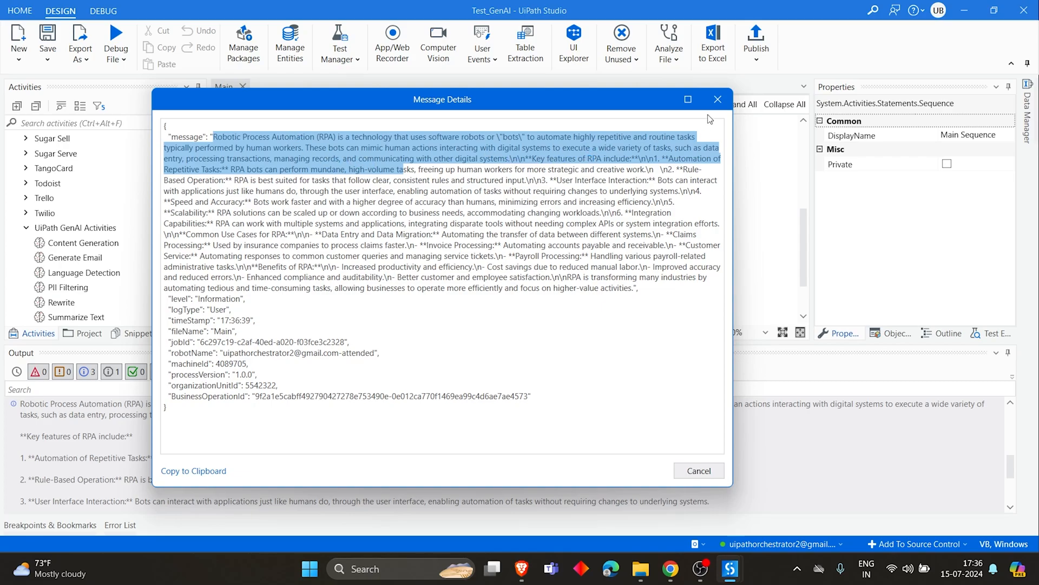
{"action": "left_click", "coordinate": [718, 100]}
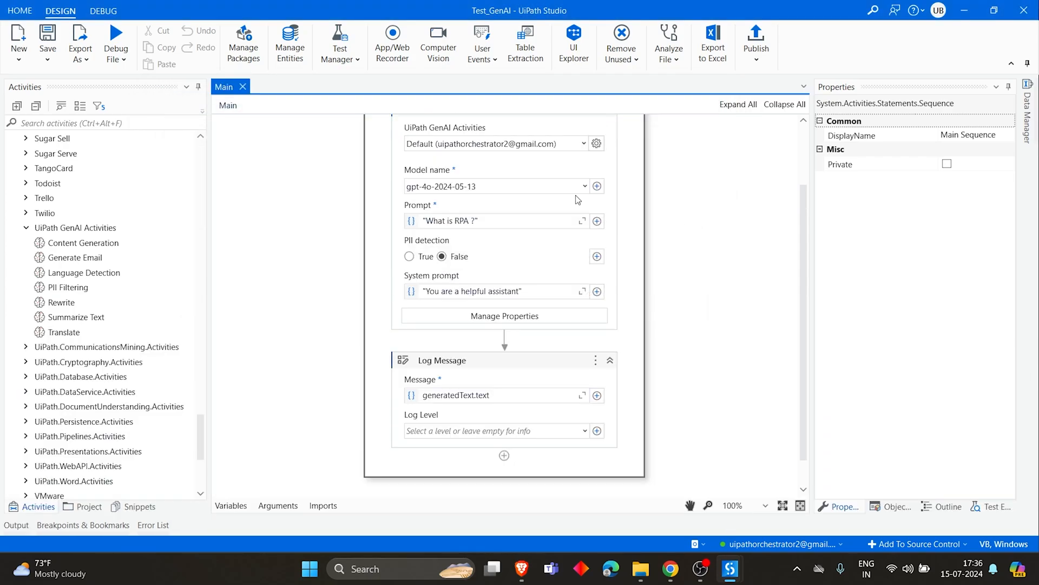
{"action": "scroll", "coordinate": [576, 200], "scroll_direction": "up", "scroll_amount": 2}
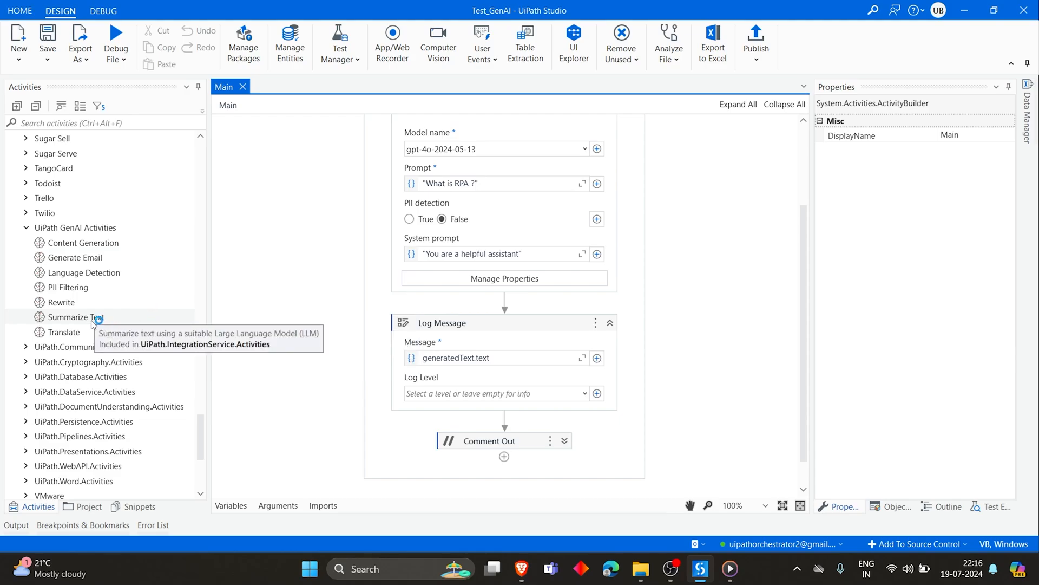
Step: Place a Summarize Text activity below the Log Message and show the Content Generation settings
{"action": "mouse_move", "coordinate": [78, 317]}
{"action": "left_mouse_down"}
{"action": "mouse_move", "coordinate": [469, 442]}
{"action": "mouse_move", "coordinate": [504, 438]}
{"action": "left_mouse_up"}
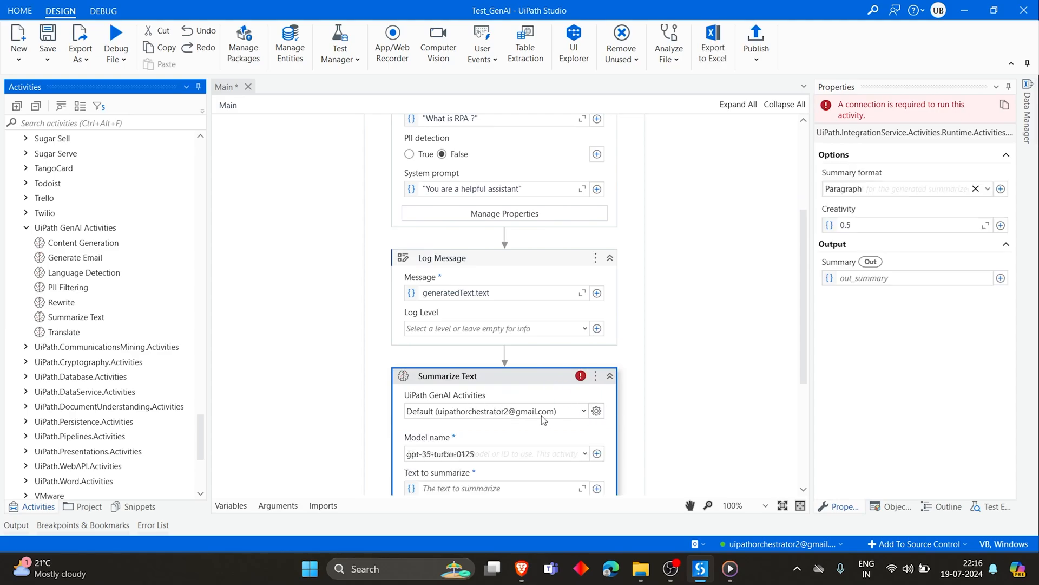
{"action": "scroll", "coordinate": [633, 426], "scroll_direction": "down", "scroll_amount": 1}
{"action": "scroll", "coordinate": [642, 426], "scroll_direction": "down", "scroll_amount": 1}
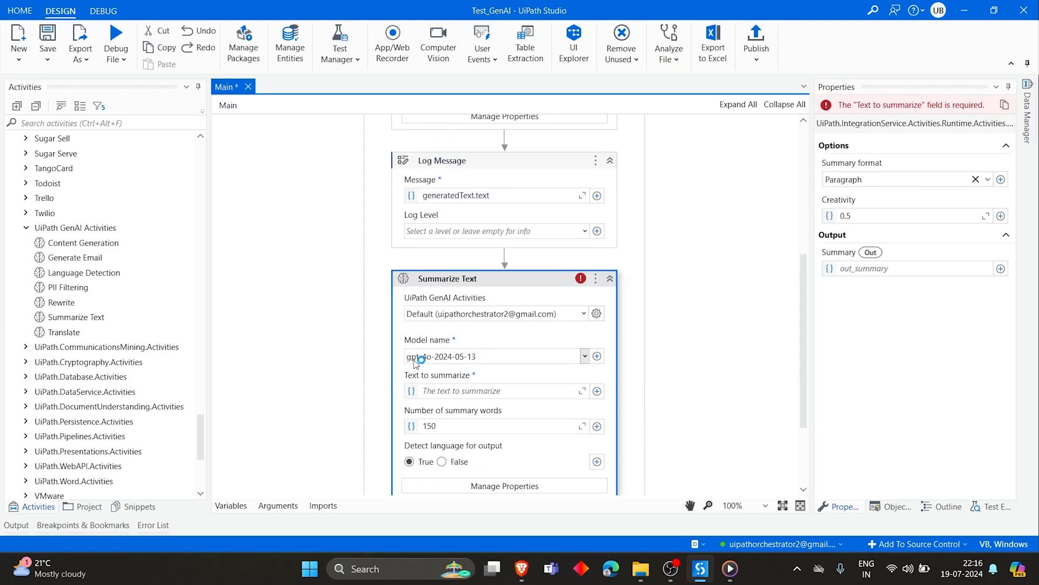
{"action": "scroll", "coordinate": [455, 357], "scroll_direction": "up", "scroll_amount": 2}
{"action": "scroll", "coordinate": [496, 244], "scroll_direction": "up", "scroll_amount": 2}
{"action": "scroll", "coordinate": [686, 349], "scroll_direction": "down", "scroll_amount": 2}
{"action": "scroll", "coordinate": [687, 355], "scroll_direction": "down", "scroll_amount": 2}
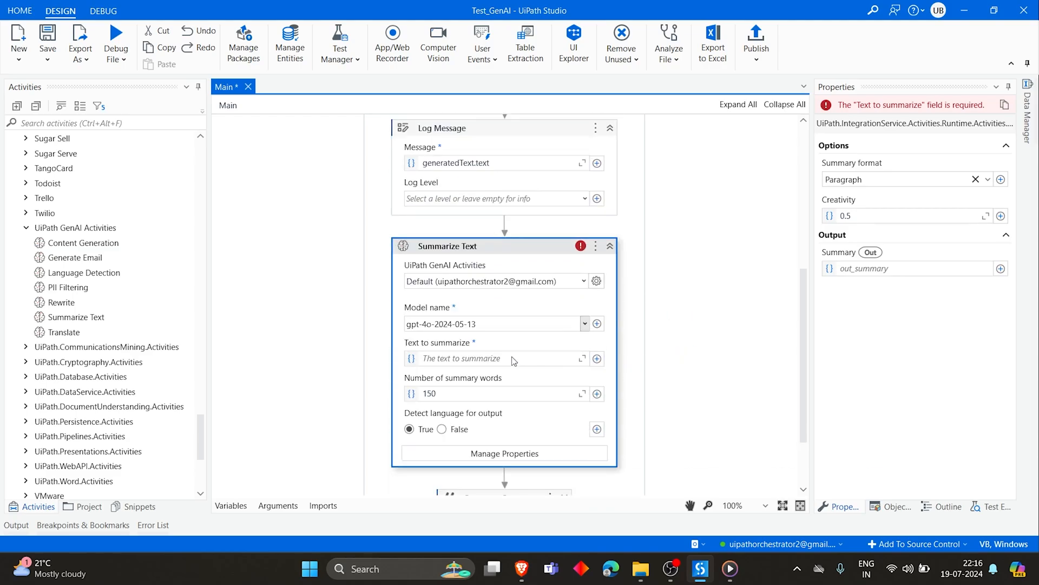
{"action": "scroll", "coordinate": [641, 245], "scroll_direction": "up", "scroll_amount": 2}
{"action": "scroll", "coordinate": [568, 235], "scroll_direction": "up", "scroll_amount": 2}
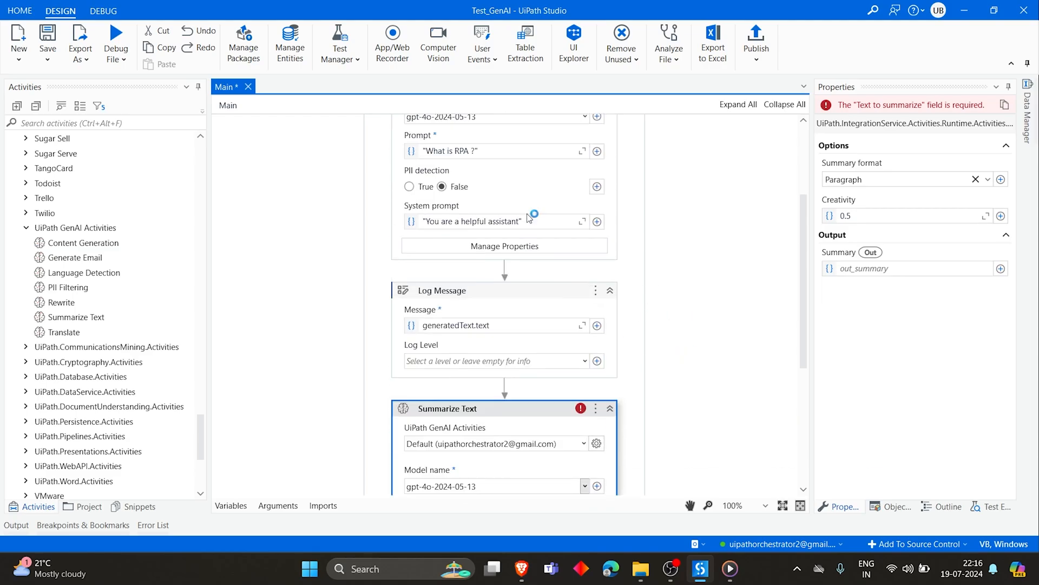
{"action": "scroll", "coordinate": [536, 212], "scroll_direction": "up", "scroll_amount": 2}
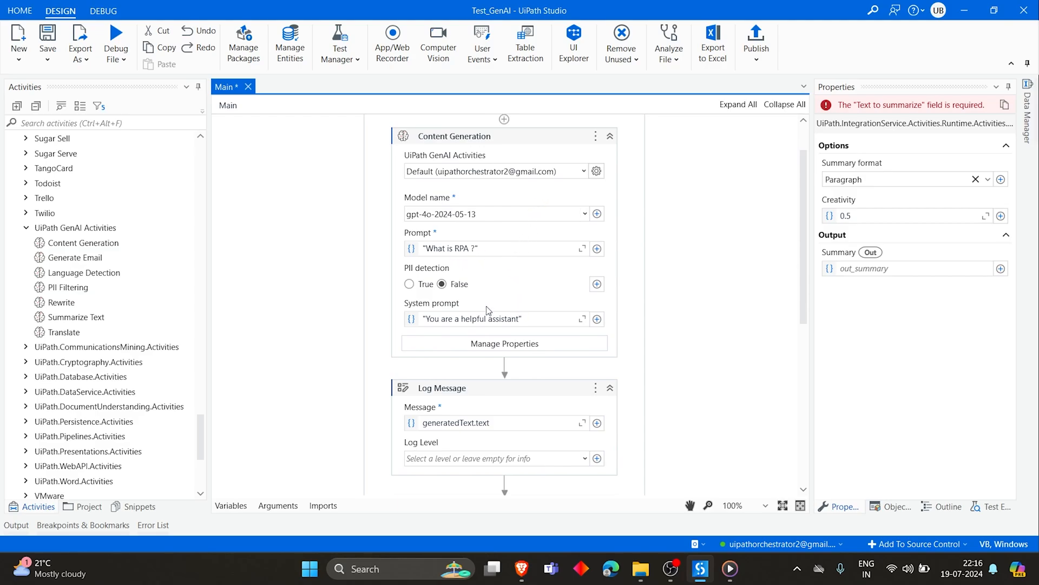
{"action": "left_click", "coordinate": [542, 294]}
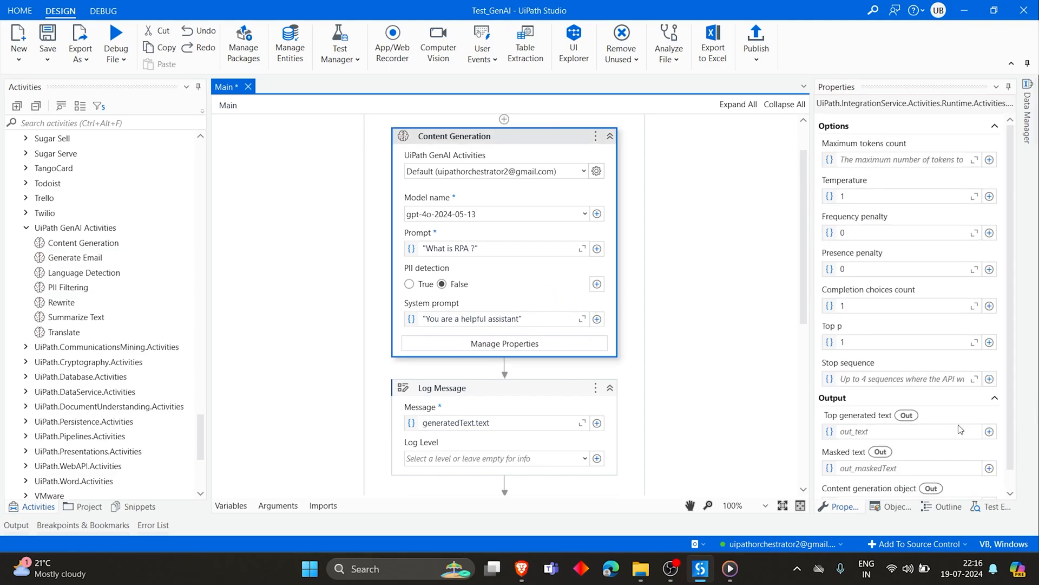
{"action": "scroll", "coordinate": [956, 429], "scroll_direction": "down", "scroll_amount": 1}
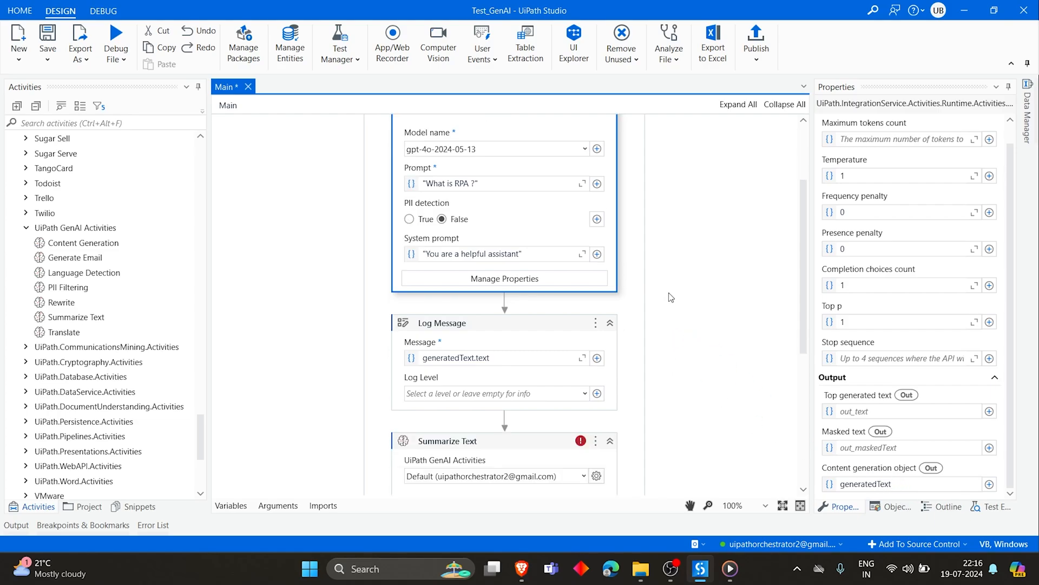
{"action": "scroll", "coordinate": [666, 291], "scroll_direction": "down", "scroll_amount": 6}
Step: Summarize generatedText.text with language detection off and English as the output language
{"action": "left_click", "coordinate": [466, 268]}
{"action": "type", "text": "ge"}
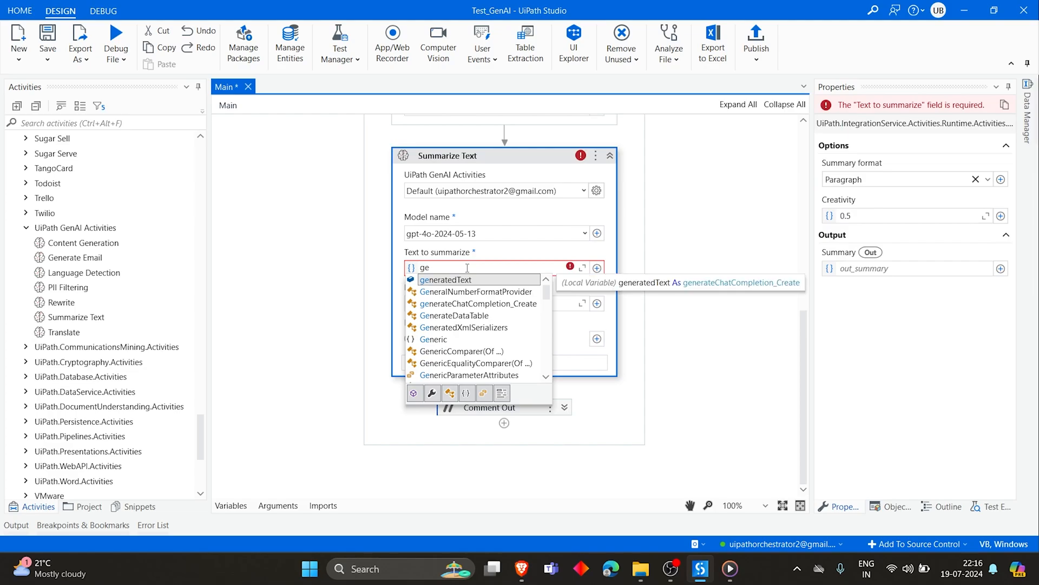
{"action": "key", "text": "Tab"}
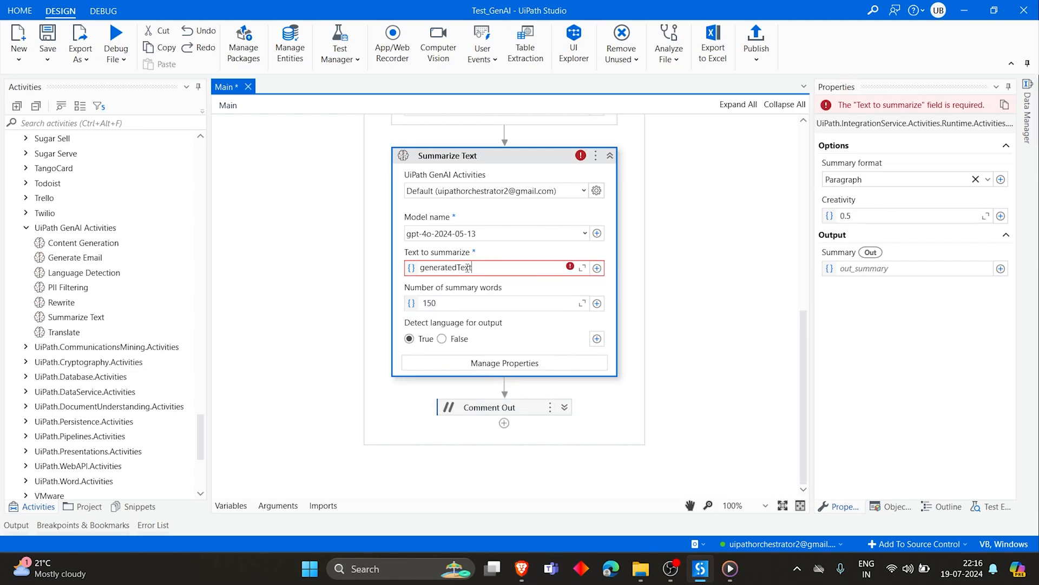
{"action": "key", "text": "Tab"}
{"action": "scroll", "coordinate": [697, 274], "scroll_direction": "up", "scroll_amount": 2}
{"action": "scroll", "coordinate": [503, 431], "scroll_direction": "down", "scroll_amount": 1}
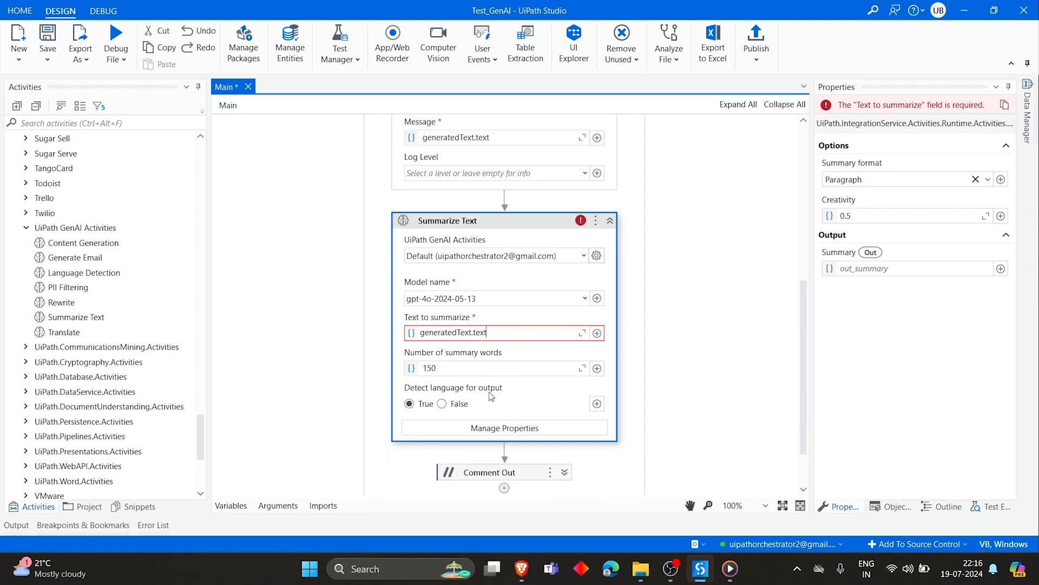
{"action": "left_click", "coordinate": [443, 404]}
{"action": "left_click", "coordinate": [573, 439]}
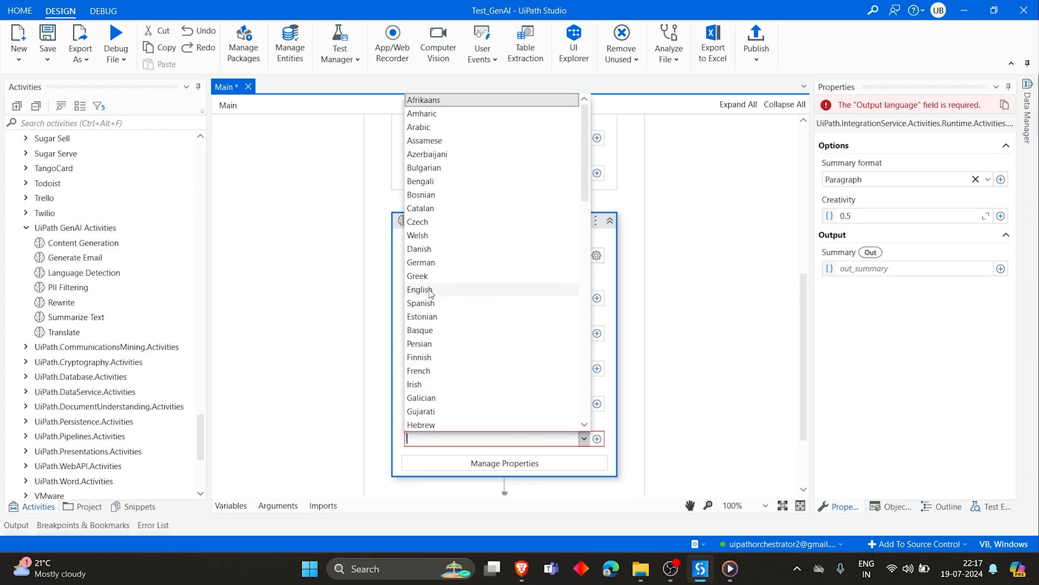
{"action": "left_click", "coordinate": [430, 289]}
{"action": "left_click", "coordinate": [371, 232]}
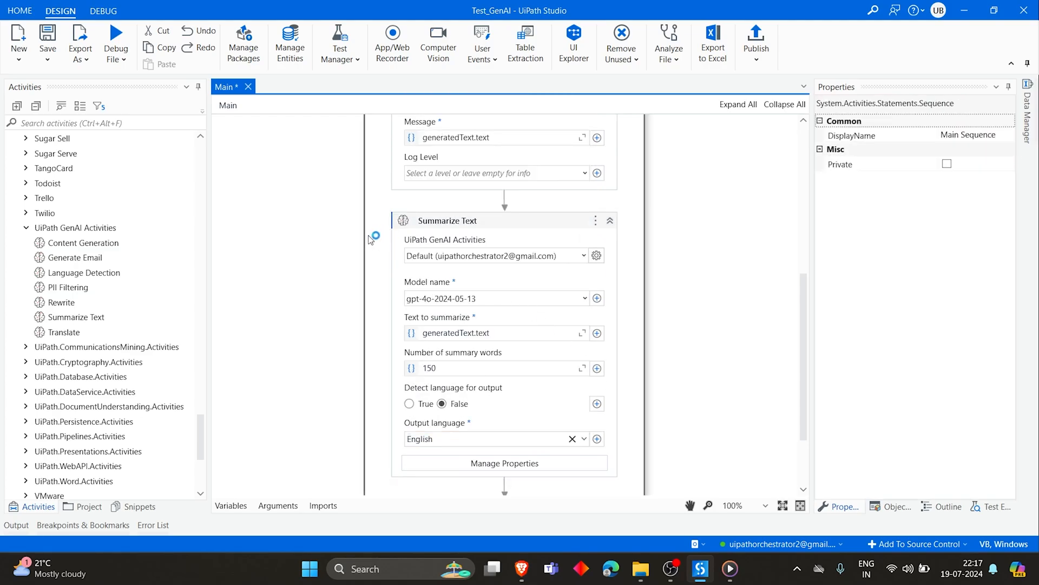
{"action": "scroll", "coordinate": [624, 325], "scroll_direction": "down", "scroll_amount": 3}
Step: Store the summary in a new out_ShortText variable created with Ctrl+K
{"action": "left_click", "coordinate": [586, 160]}
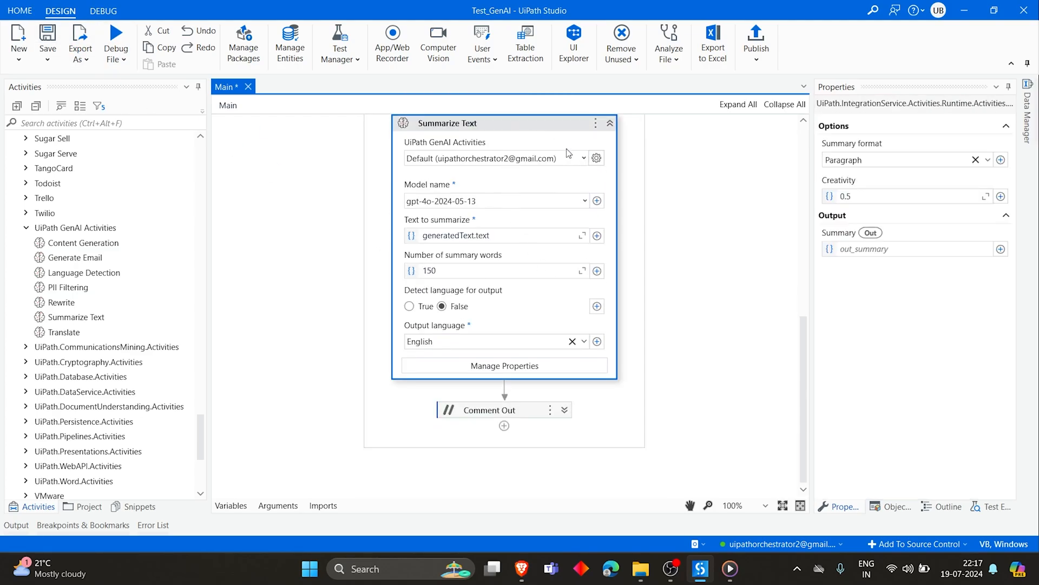
{"action": "left_click", "coordinate": [878, 250]}
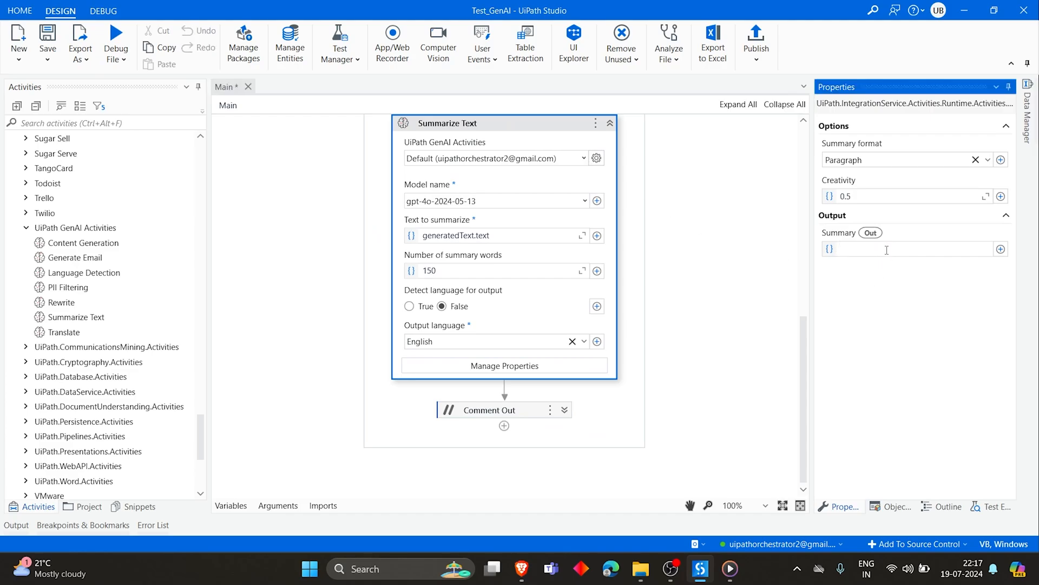
{"action": "key", "text": "ctrl+k"}
{"action": "type", "text": "Set Var:  out_ShortText"}
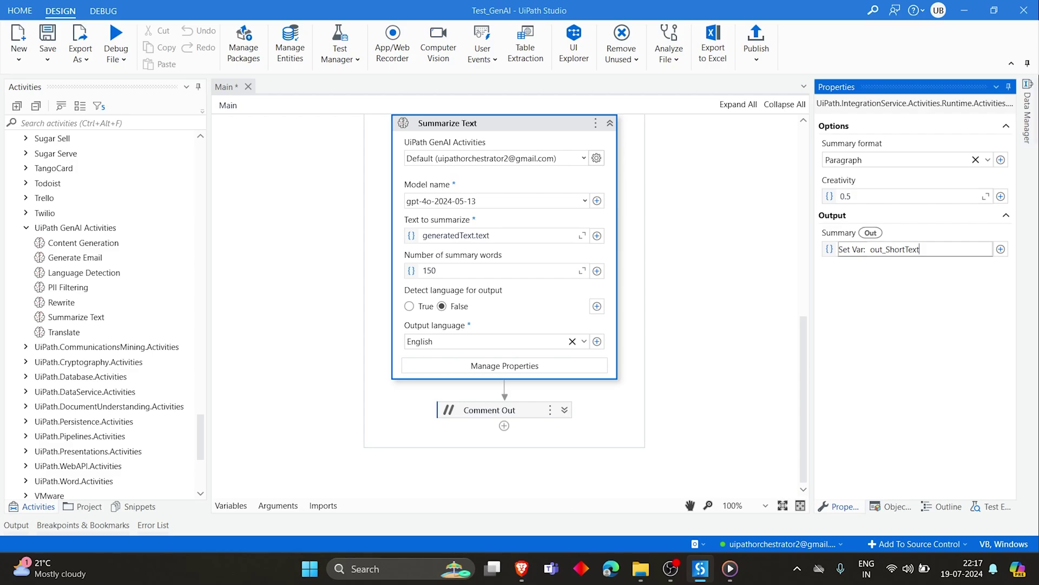
{"action": "key", "text": "Return"}
{"action": "scroll", "coordinate": [569, 244], "scroll_direction": "up", "scroll_amount": 4}
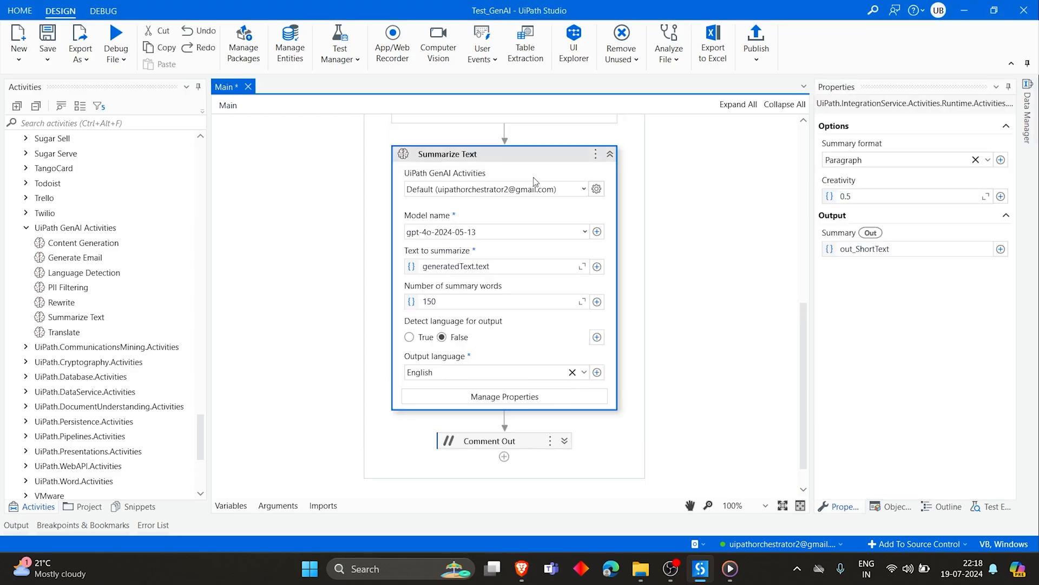
{"action": "scroll", "coordinate": [569, 243], "scroll_direction": "up", "scroll_amount": 4}
{"action": "scroll", "coordinate": [568, 244], "scroll_direction": "up", "scroll_amount": 2}
{"action": "scroll", "coordinate": [788, 258], "scroll_direction": "down", "scroll_amount": 1}
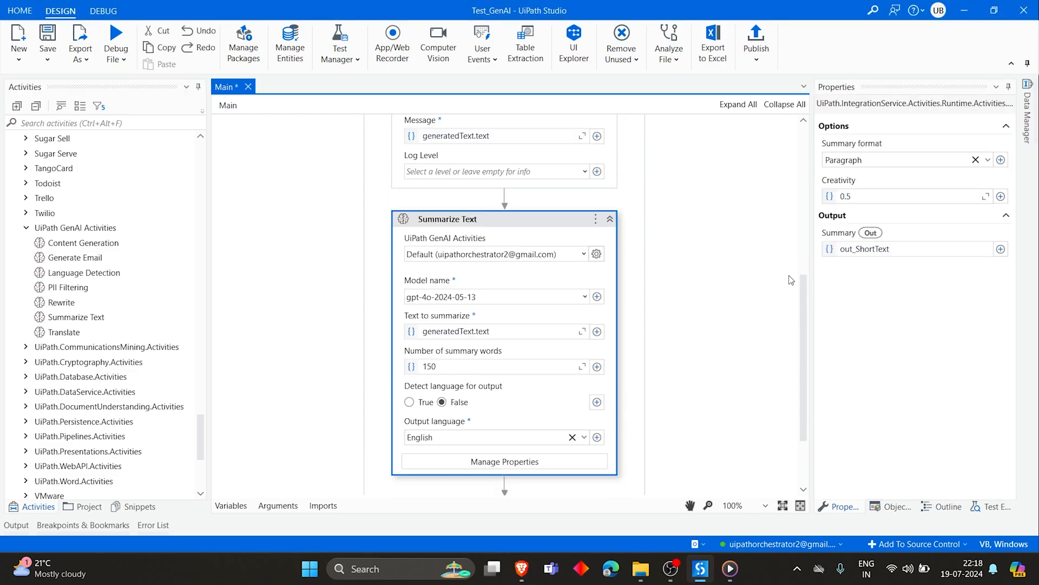
Step: Add a Log Message below Summarize Text that prints out_ShortText
{"action": "left_click", "coordinate": [73, 123]}
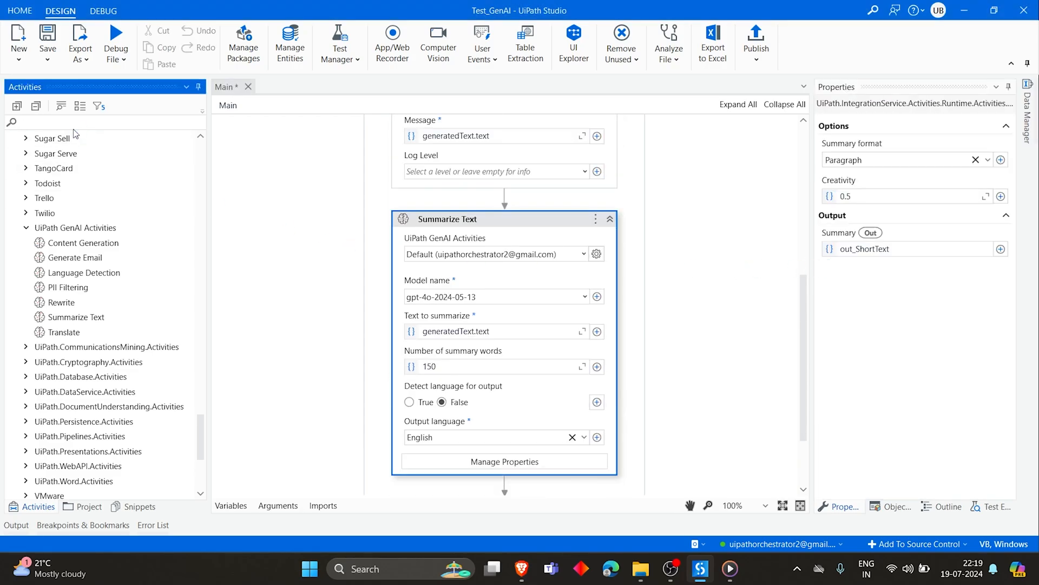
{"action": "type", "text": "log mes"}
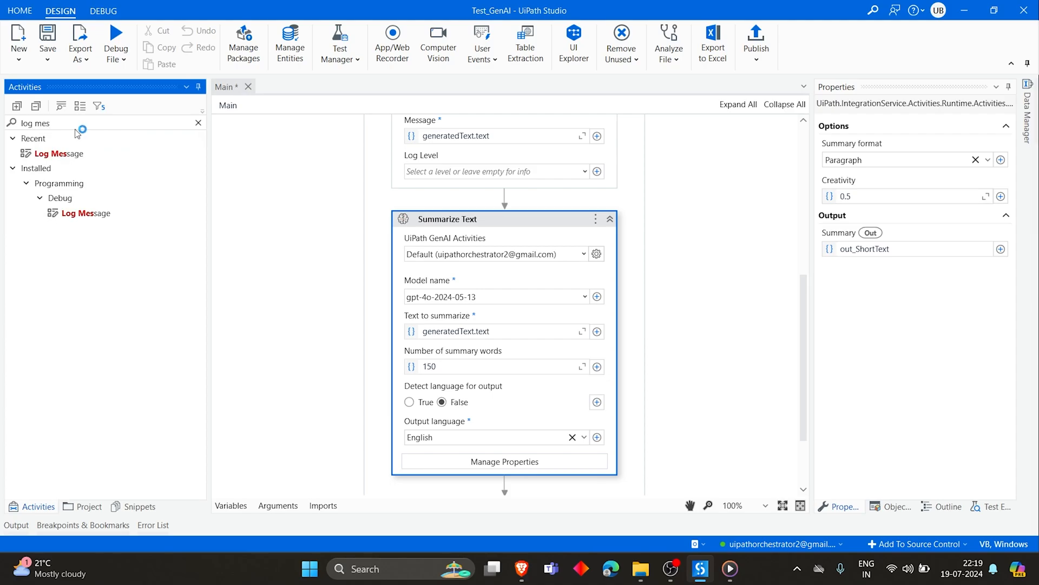
{"action": "mouse_move", "coordinate": [85, 213]}
{"action": "left_mouse_down"}
{"action": "mouse_move", "coordinate": [505, 474]}
{"action": "mouse_move", "coordinate": [520, 407]}
{"action": "left_mouse_up"}
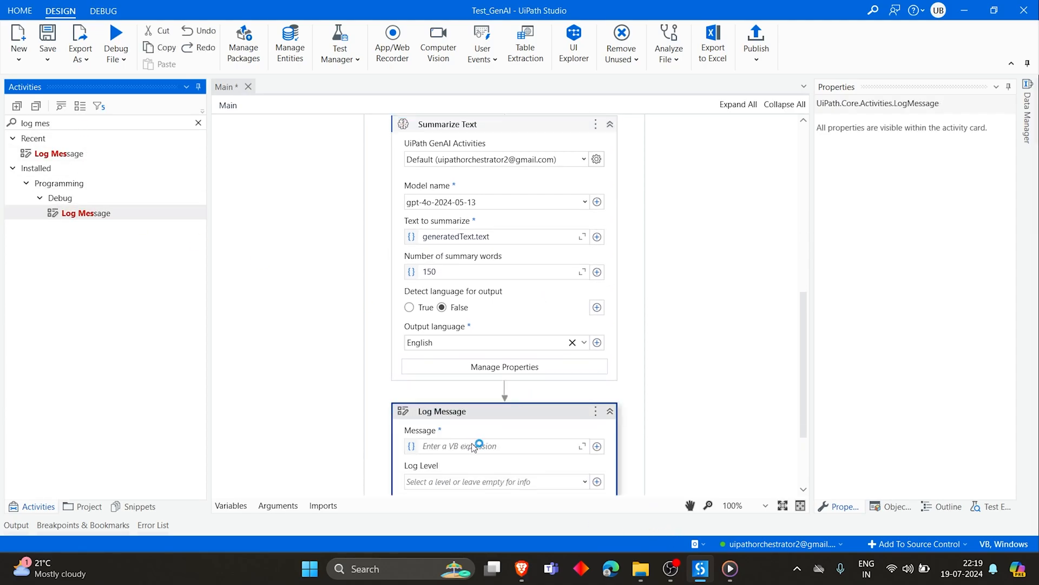
{"action": "left_click", "coordinate": [477, 445]}
{"action": "type", "text": "out"}
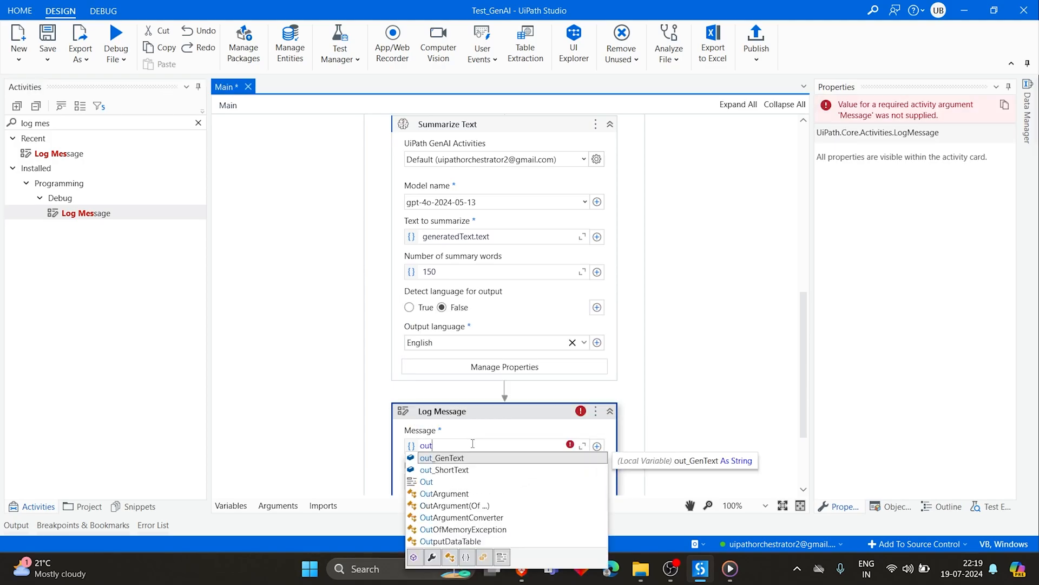
{"action": "key", "text": "Down"}
{"action": "key", "text": "Return"}
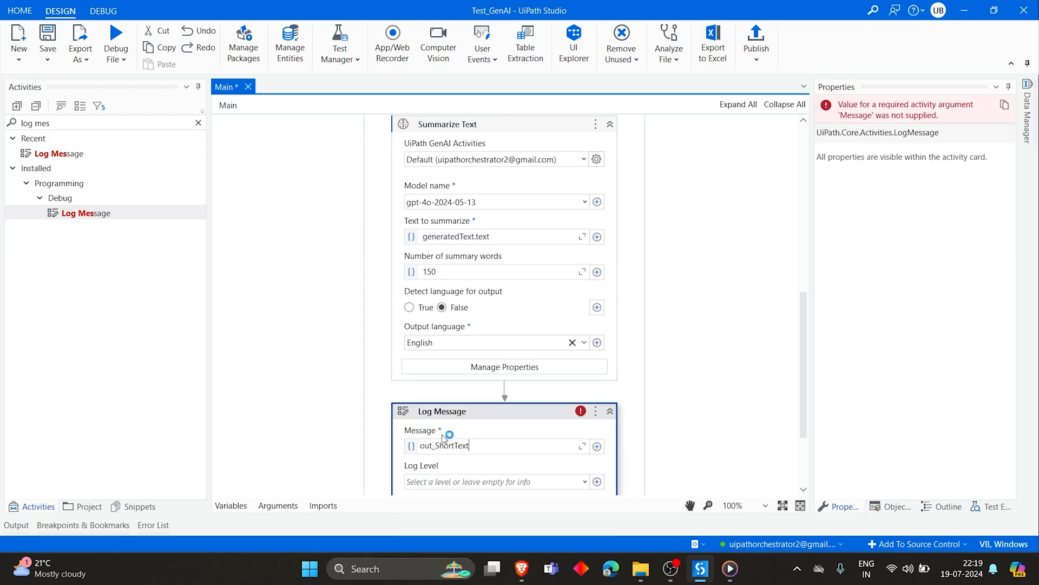
{"action": "left_click", "coordinate": [398, 396]}
Step: Save the workflow and start a debug run
{"action": "key", "text": "ctrl+s"}
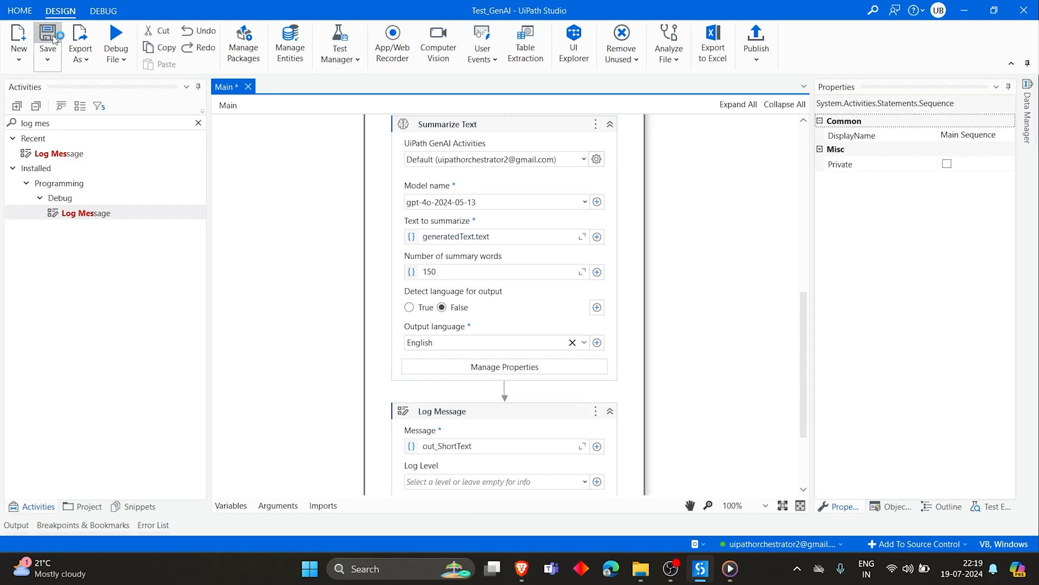
{"action": "left_click", "coordinate": [116, 42]}
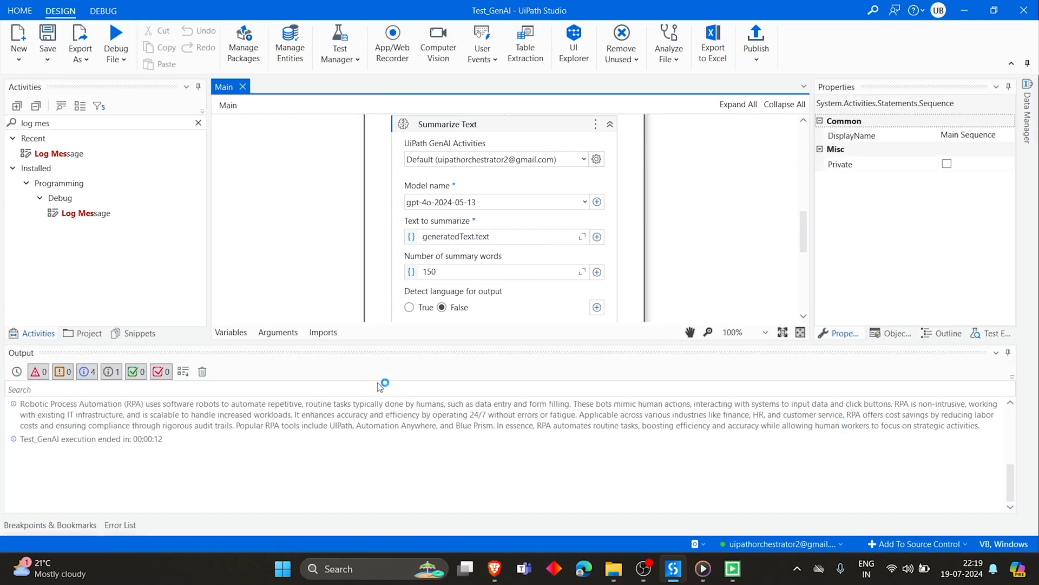
Step: Read the full logged RPA summary in an enlarged Message Details window
{"action": "double_click", "coordinate": [661, 404]}
{"action": "left_click_drag", "start_coordinate": [660, 395], "coordinate": [816, 479]}
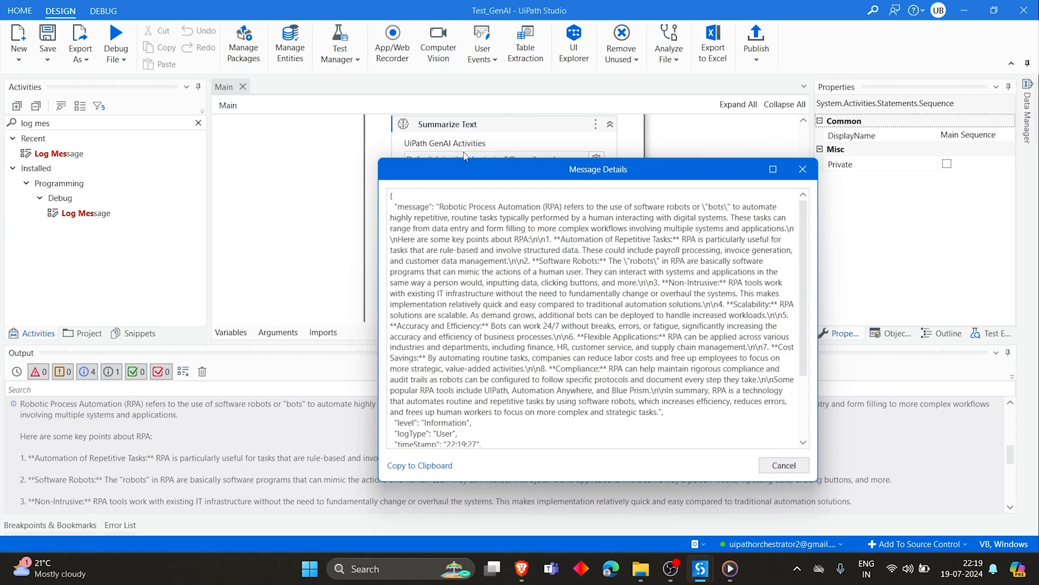
{"action": "left_click", "coordinate": [802, 169]}
{"action": "scroll", "coordinate": [617, 200], "scroll_direction": "up", "scroll_amount": 5}
Step: Review the Content Generation settings and the full text of the logged answer entry
{"action": "left_click", "coordinate": [533, 153]}
{"action": "scroll", "coordinate": [656, 192], "scroll_direction": "down", "scroll_amount": 3}
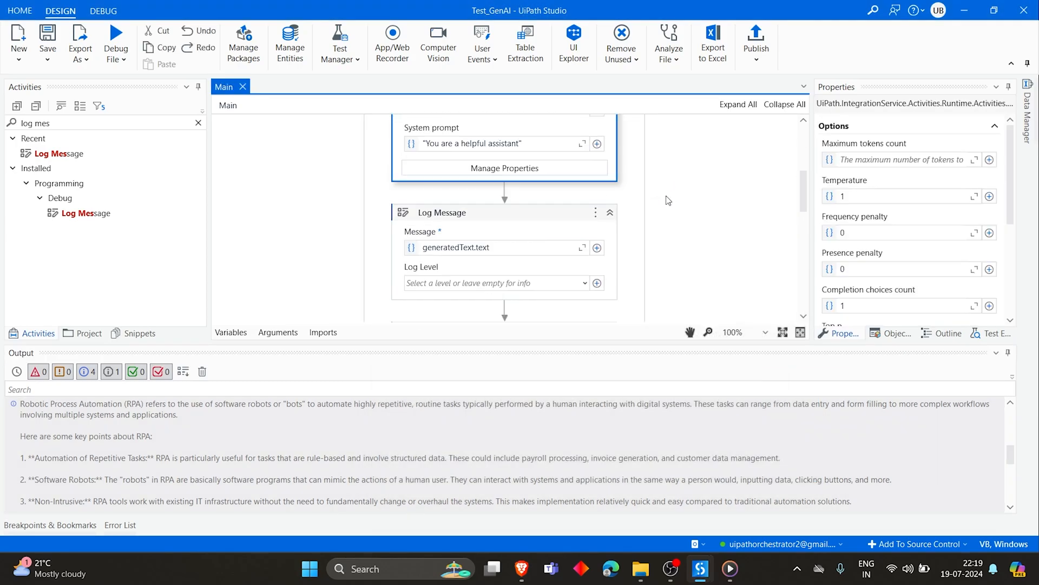
{"action": "scroll", "coordinate": [478, 129], "scroll_direction": "down", "scroll_amount": 3}
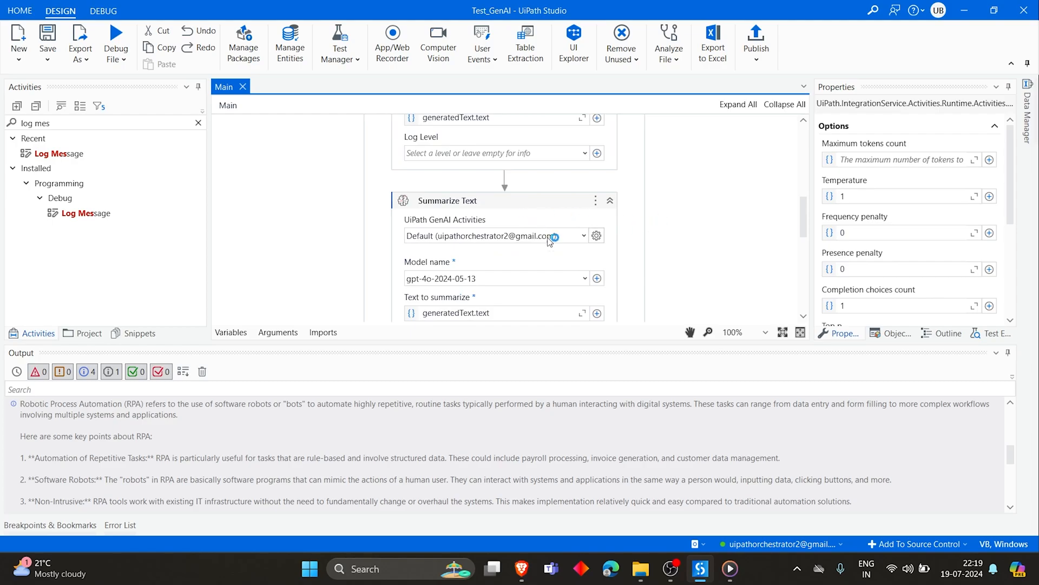
{"action": "scroll", "coordinate": [490, 243], "scroll_direction": "down", "scroll_amount": 3}
{"action": "double_click", "coordinate": [487, 414]}
{"action": "left_click_drag", "start_coordinate": [440, 206], "coordinate": [504, 293]}
{"action": "key", "text": "Escape"}
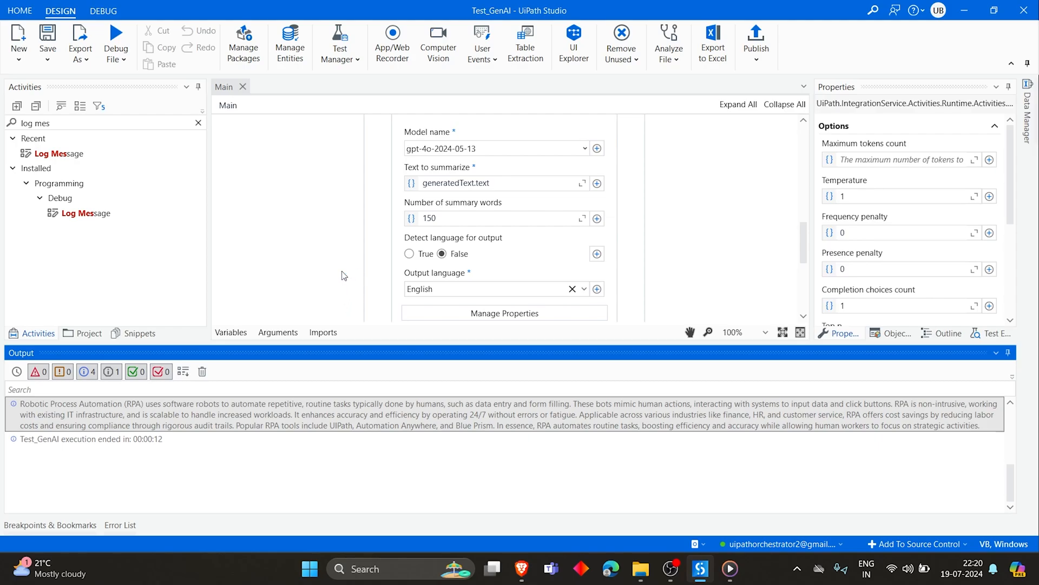
{"action": "scroll", "coordinate": [383, 243], "scroll_direction": "up", "scroll_amount": 3}
{"action": "scroll", "coordinate": [406, 244], "scroll_direction": "up", "scroll_amount": 3}
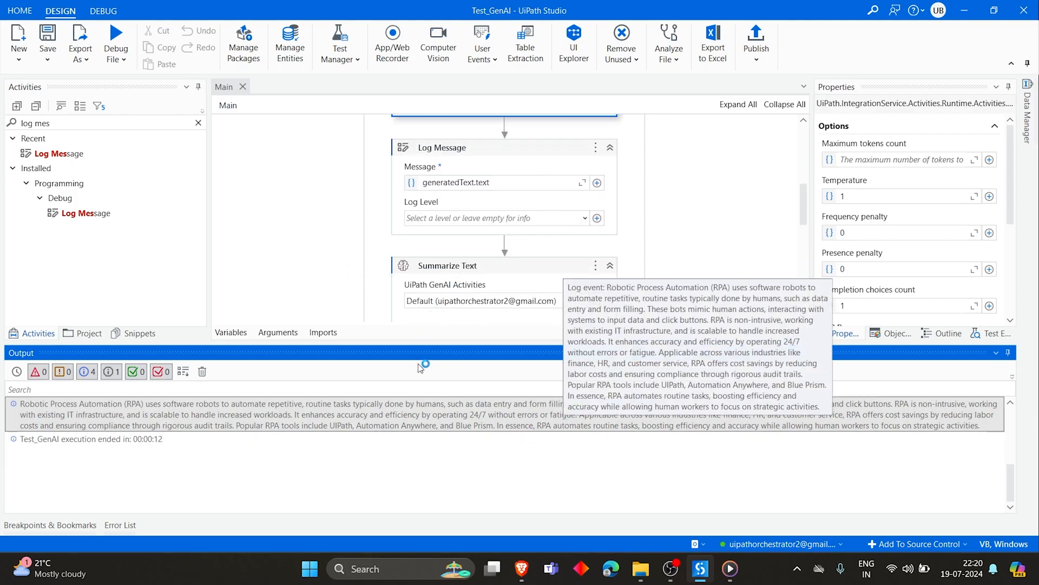
{"action": "scroll", "coordinate": [354, 283], "scroll_direction": "down", "scroll_amount": 3}
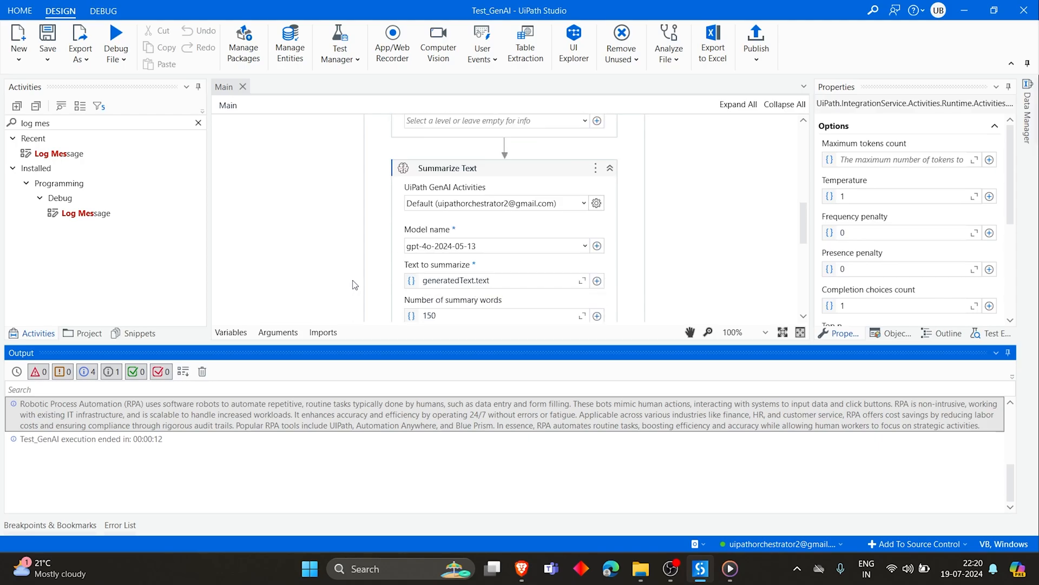
Step: Clear the Activities search and expand the UiPath GenAI Activities group
{"action": "left_click", "coordinate": [197, 123]}
{"action": "scroll", "coordinate": [106, 256], "scroll_direction": "down", "scroll_amount": 5}
{"action": "scroll", "coordinate": [104, 257], "scroll_direction": "down", "scroll_amount": 5}
{"action": "scroll", "coordinate": [102, 257], "scroll_direction": "down", "scroll_amount": 5}
{"action": "scroll", "coordinate": [102, 257], "scroll_direction": "down", "scroll_amount": 5}
{"action": "scroll", "coordinate": [102, 257], "scroll_direction": "down", "scroll_amount": 5}
{"action": "scroll", "coordinate": [102, 258], "scroll_direction": "down", "scroll_amount": 5}
{"action": "scroll", "coordinate": [82, 244], "scroll_direction": "down", "scroll_amount": 3}
{"action": "scroll", "coordinate": [60, 223], "scroll_direction": "down", "scroll_amount": 5}
{"action": "scroll", "coordinate": [48, 236], "scroll_direction": "down", "scroll_amount": 3}
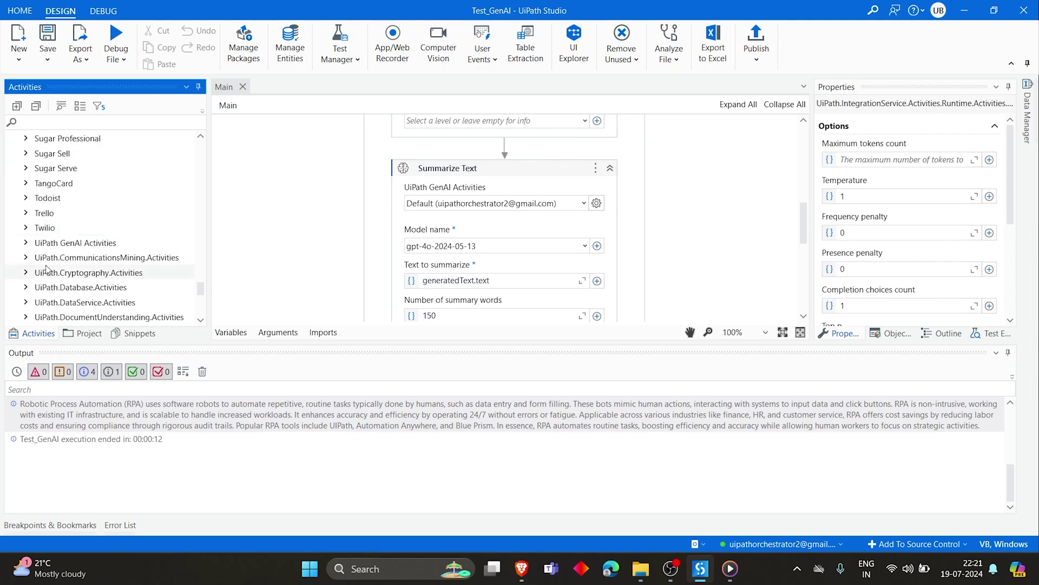
{"action": "left_click", "coordinate": [27, 243]}
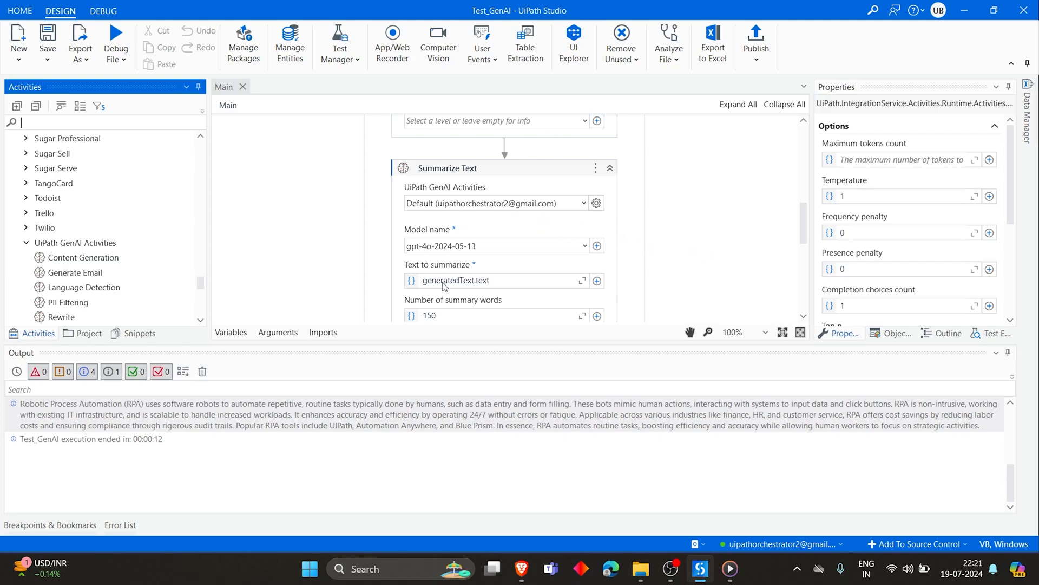
{"action": "scroll", "coordinate": [117, 297], "scroll_direction": "down", "scroll_amount": 1}
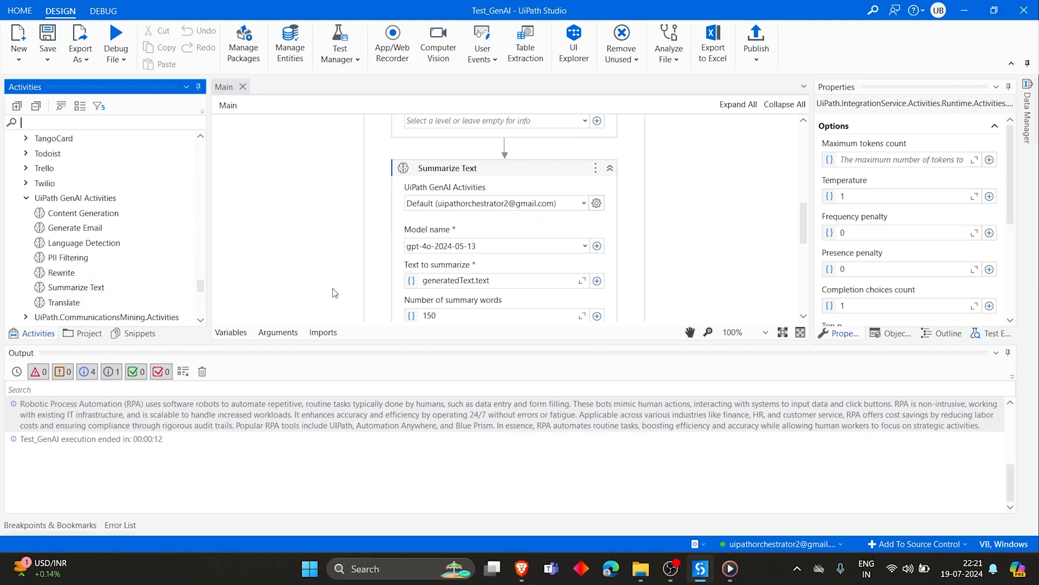